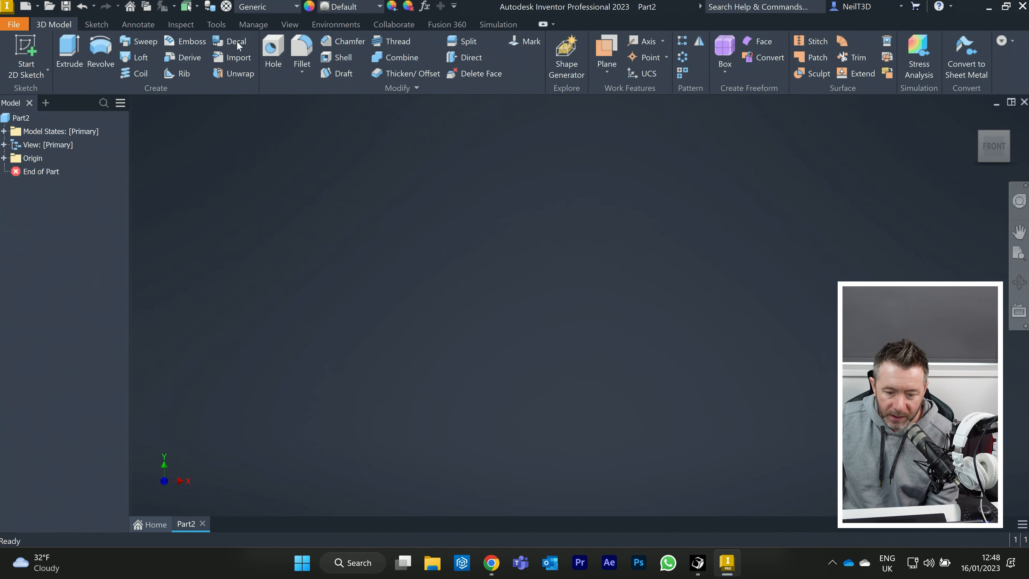
pyautogui.rightClick(465, 182)
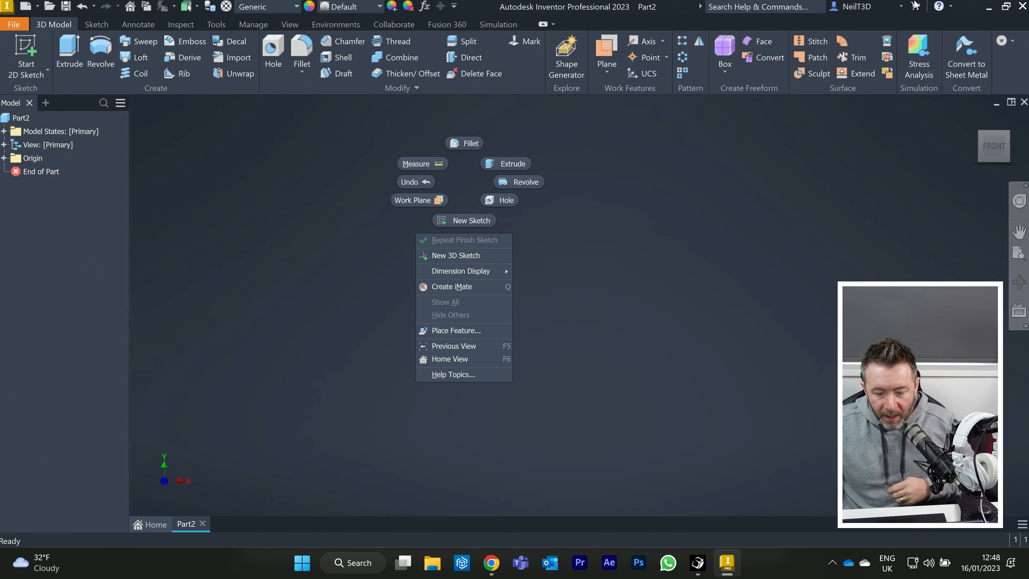
pyautogui.click(473, 178)
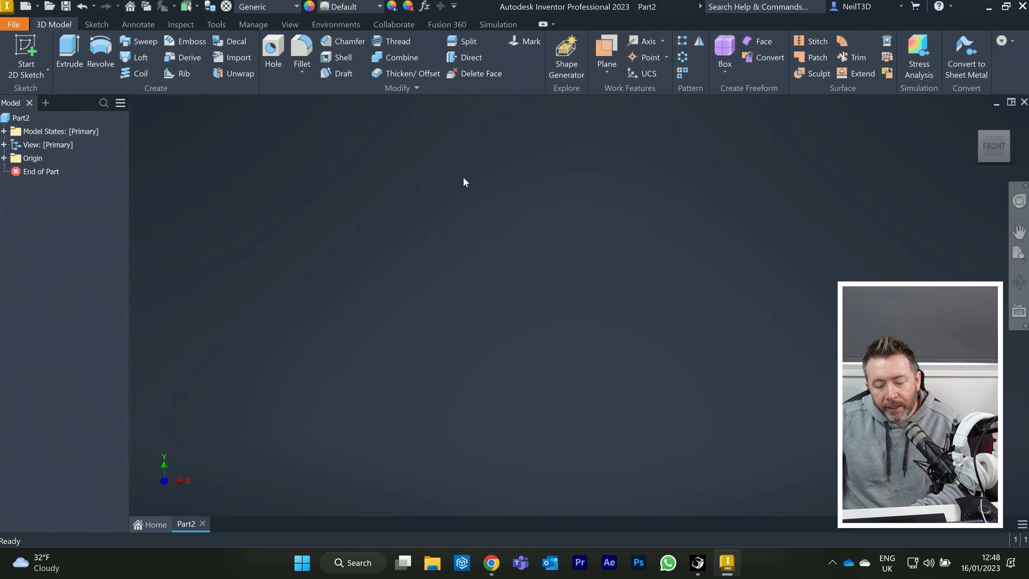
pyautogui.rightClick(463, 180)
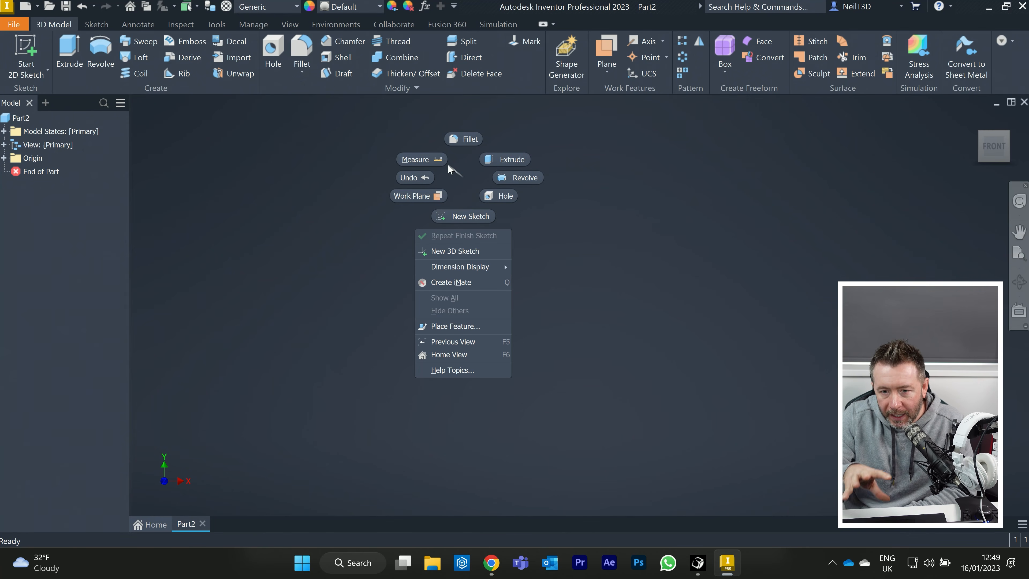
pyautogui.click(298, 126)
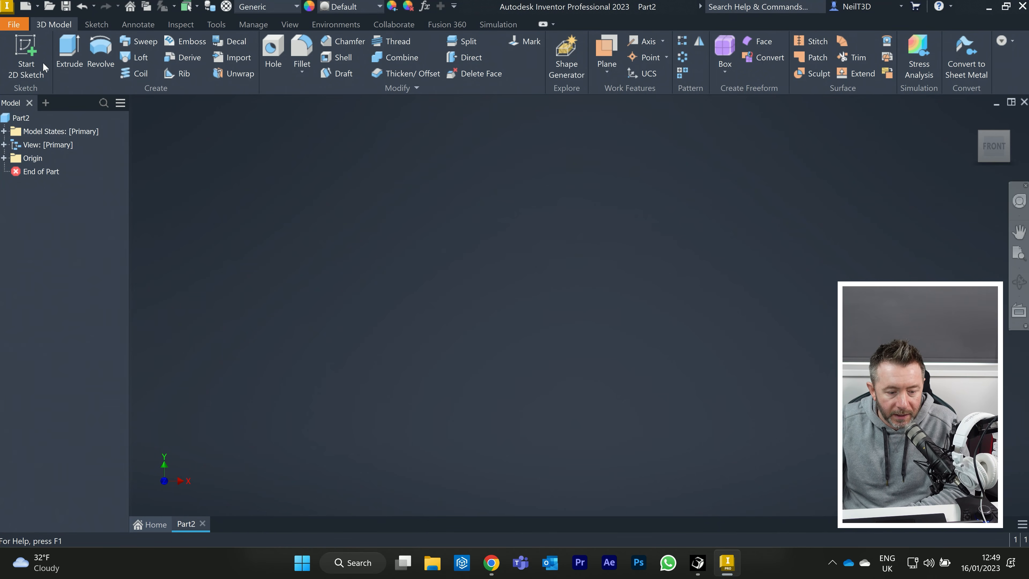
# Start a 2D sketch on the front-facing origin plane.
pyautogui.click(31, 61)
pyautogui.click(529, 209)
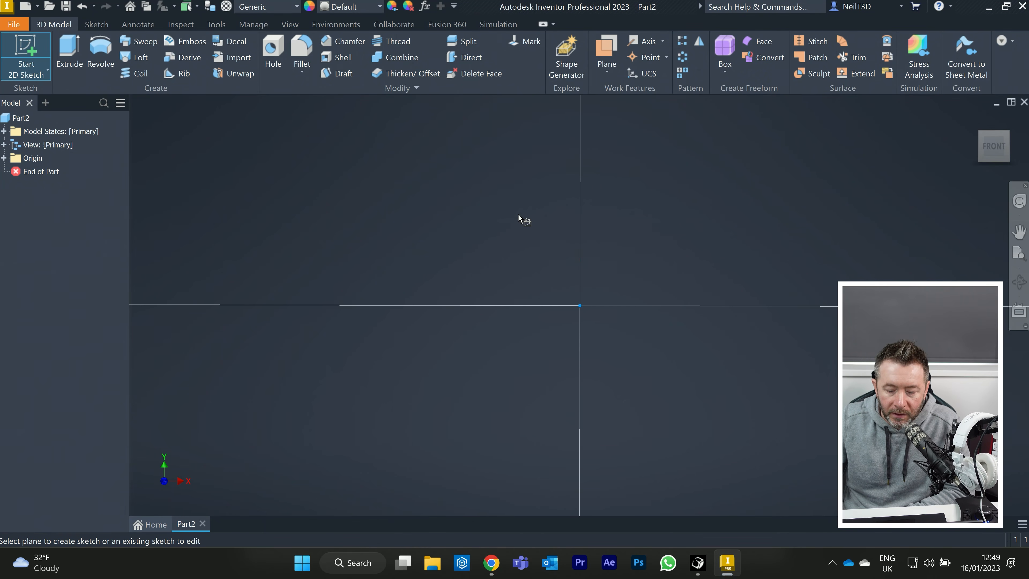
# Try a center point circle up and to the left of the origin and undo it.
pyautogui.rightClick(518, 213)
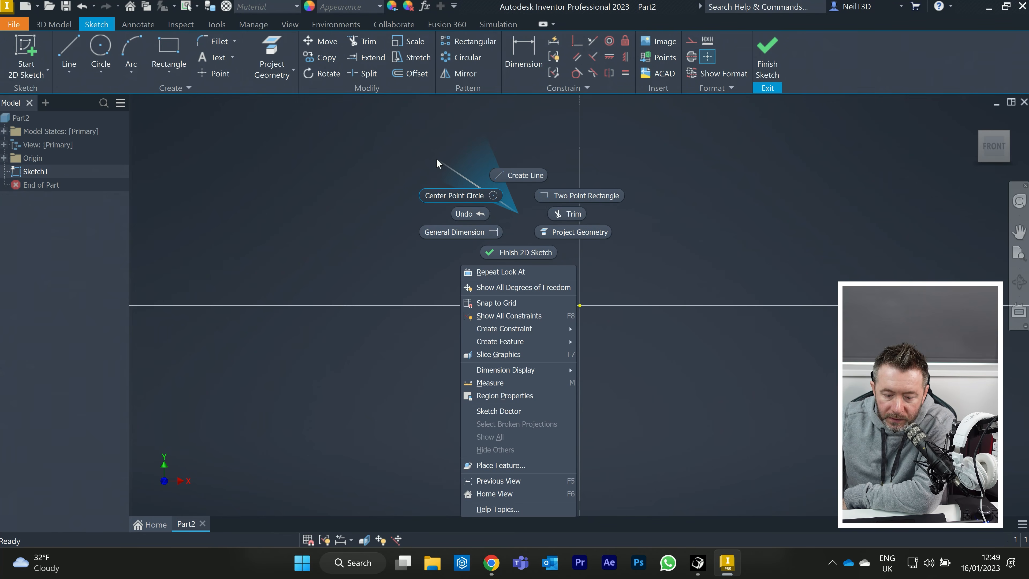
pyautogui.click(422, 169)
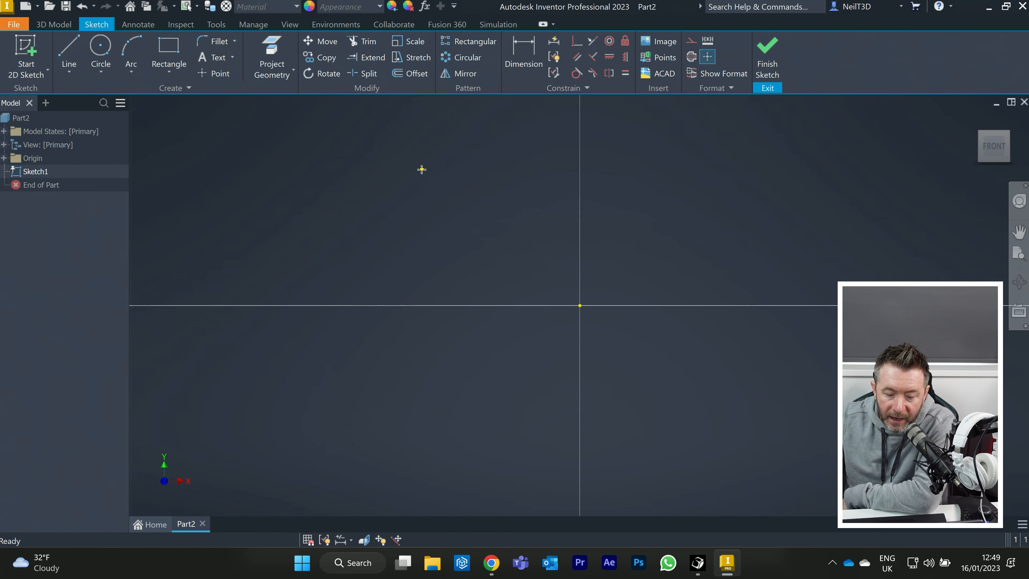
pyautogui.click(424, 173)
pyautogui.click(525, 243)
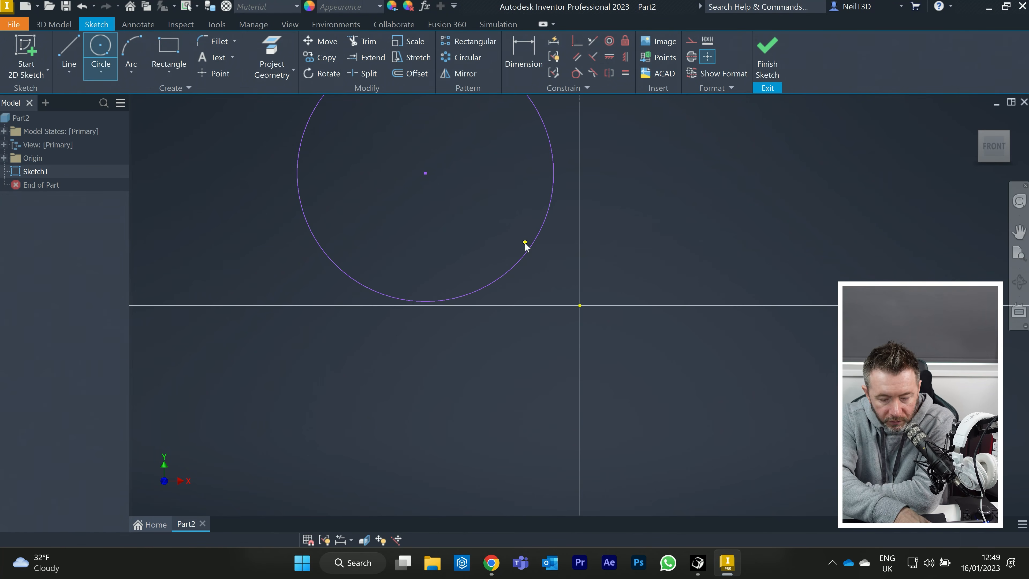
pyautogui.press('Escape')
pyautogui.hotkey('ctrl', 'z')
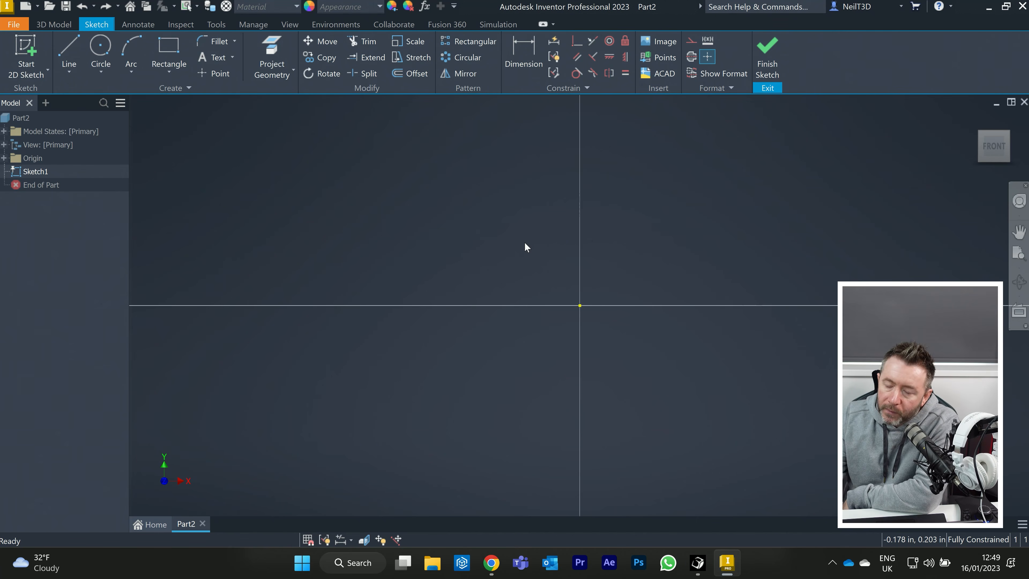
# Finish the empty sketch.
pyautogui.click(765, 62)
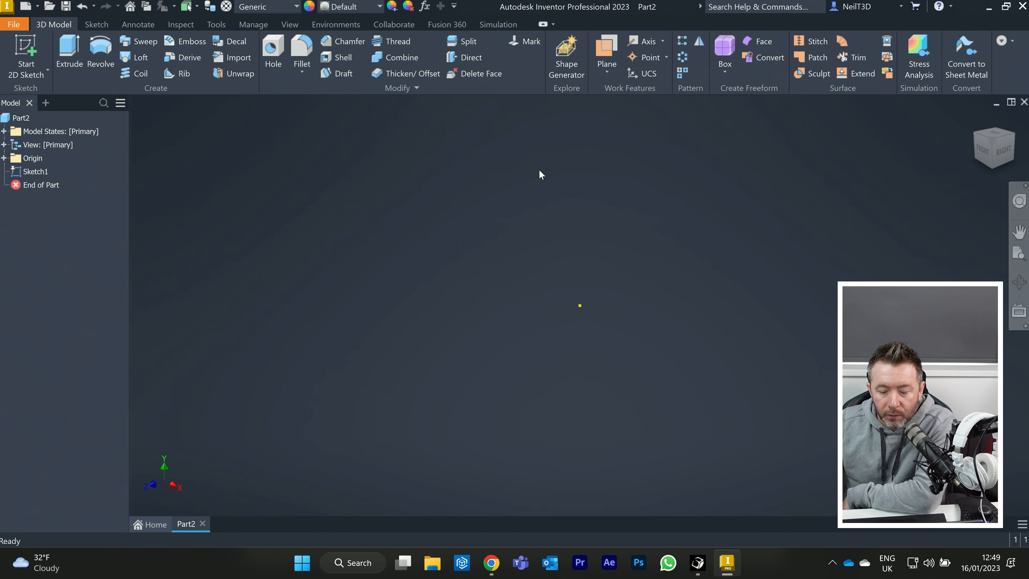
pyautogui.rightClick(538, 172)
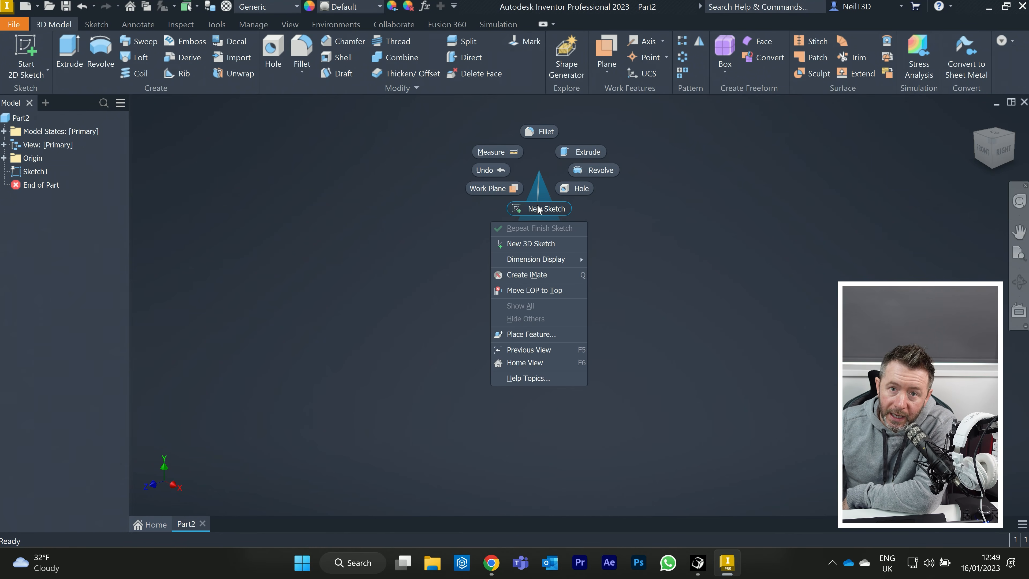
pyautogui.click(539, 170)
pyautogui.rightClick(539, 165)
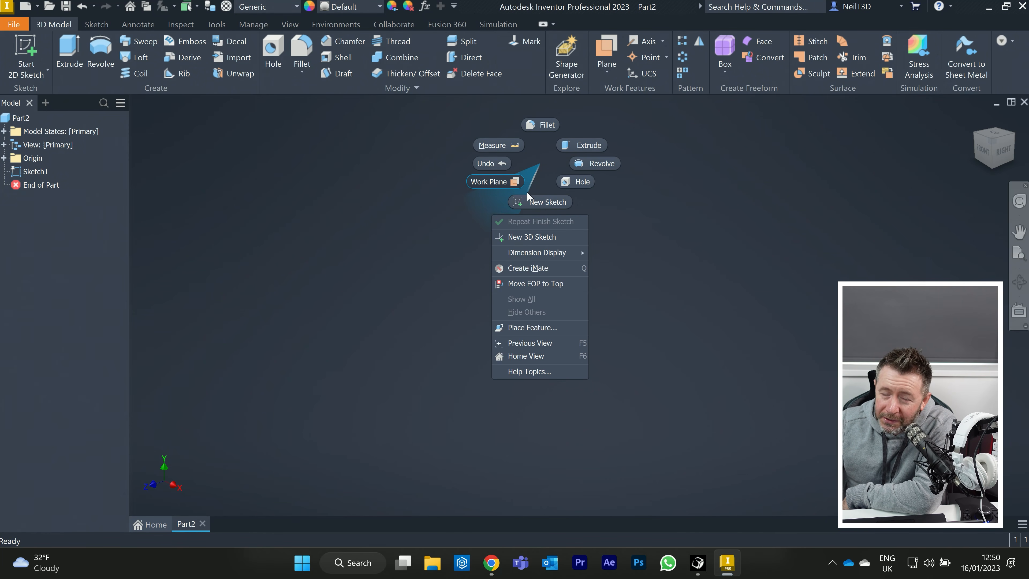
pyautogui.click(536, 167)
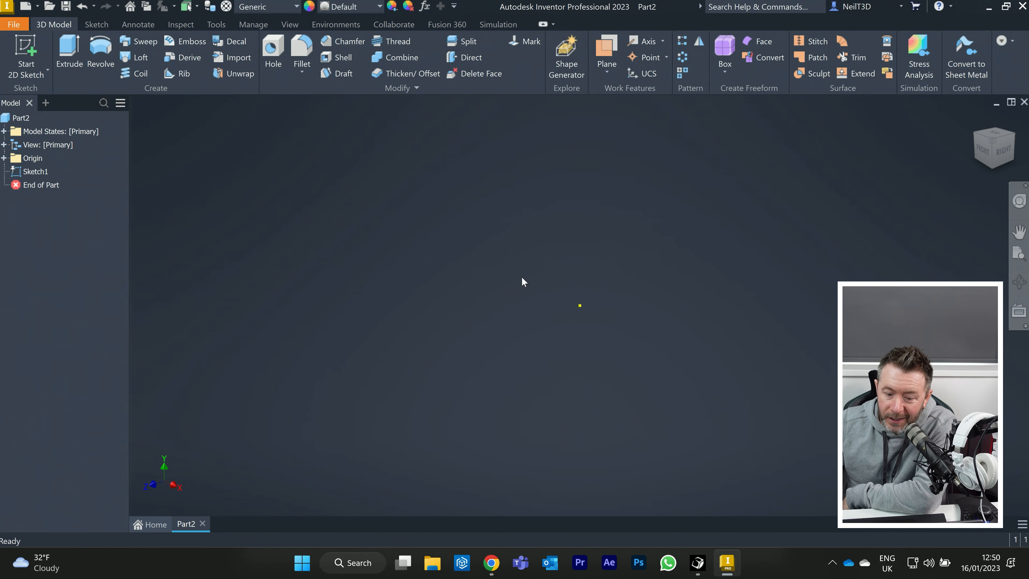
pyautogui.rightClick(560, 227)
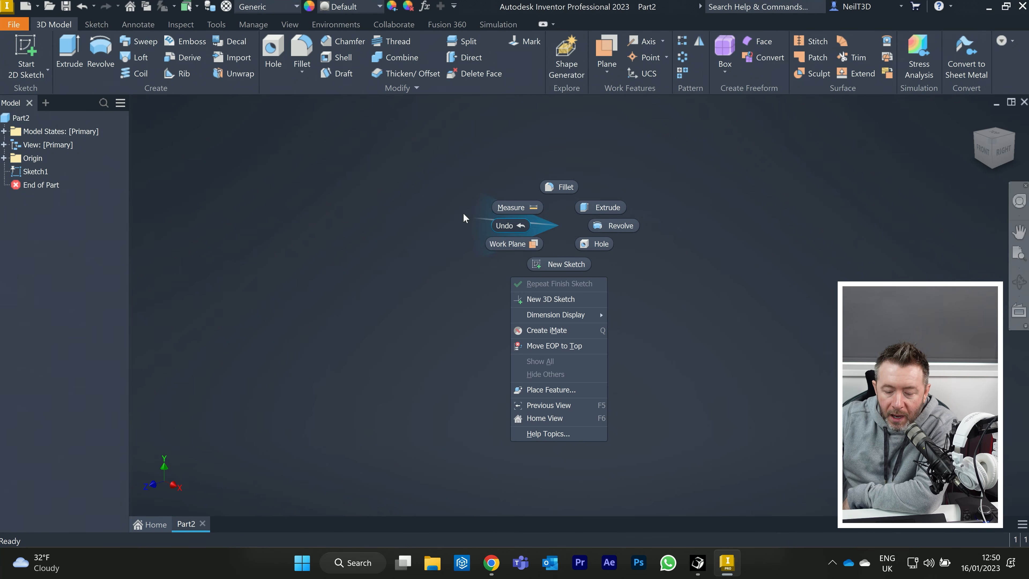
pyautogui.press('Escape')
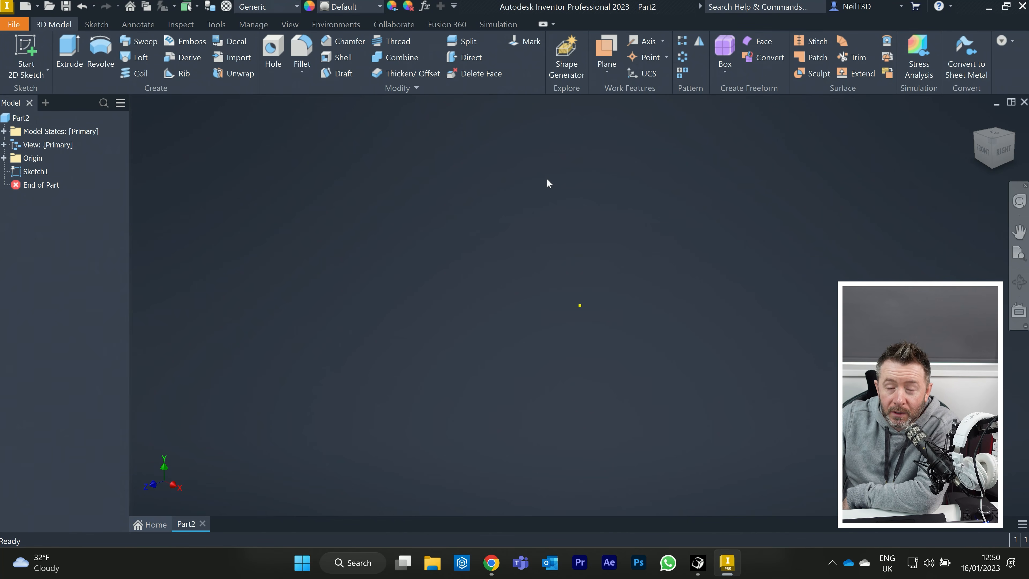
pyautogui.rightClick(547, 179)
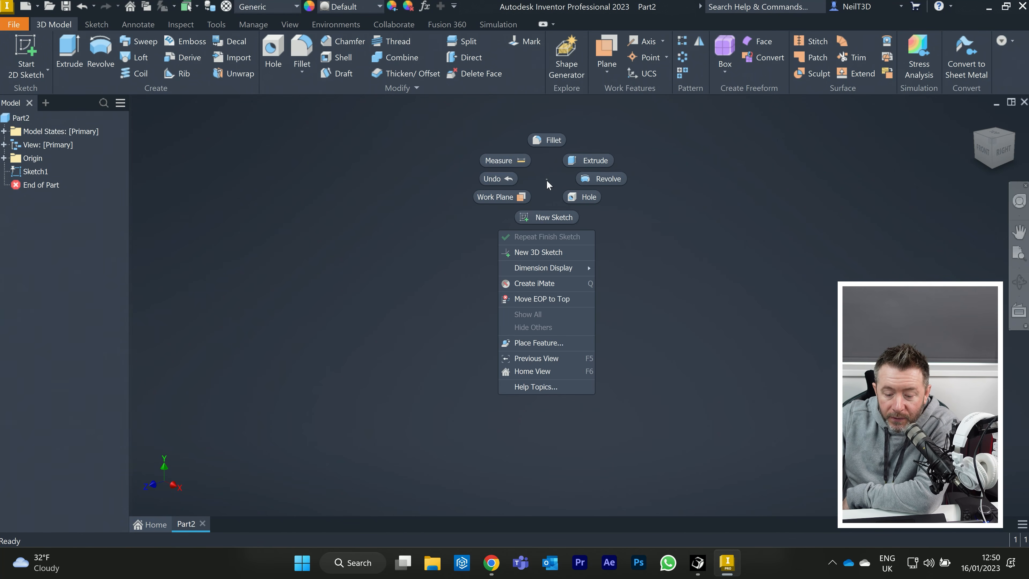
pyautogui.moveTo(540, 175)
pyautogui.mouseDown(button='right')
pyautogui.moveTo(489, 175)
pyautogui.moveTo(567, 205)
pyautogui.moveTo(653, 141)
pyautogui.moveTo(243, 345)
pyautogui.moveTo(817, 150)
pyautogui.moveTo(769, 268)
pyautogui.moveTo(633, 228)
pyautogui.moveTo(789, 122)
pyautogui.moveTo(12, 336)
pyautogui.moveTo(337, 98)
pyautogui.moveTo(976, 222)
pyautogui.moveTo(314, 370)
pyautogui.moveTo(907, 143)
pyautogui.moveTo(464, 251)
pyautogui.moveTo(484, 262)
pyautogui.mouseUp(button='right')
pyautogui.press('Escape')
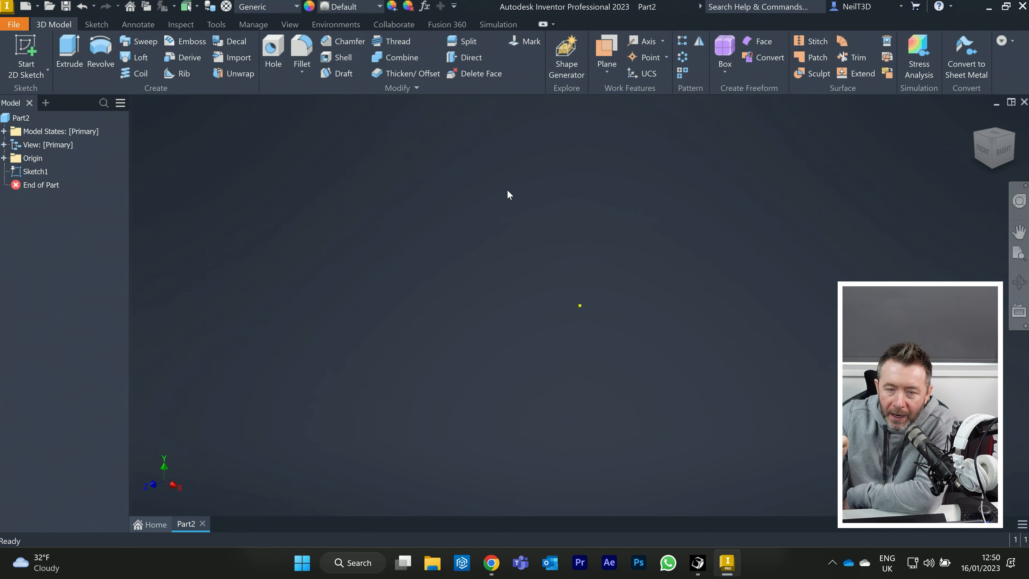
# Start another 2D sketch on the front (XY) origin plane.
pyautogui.press('s')
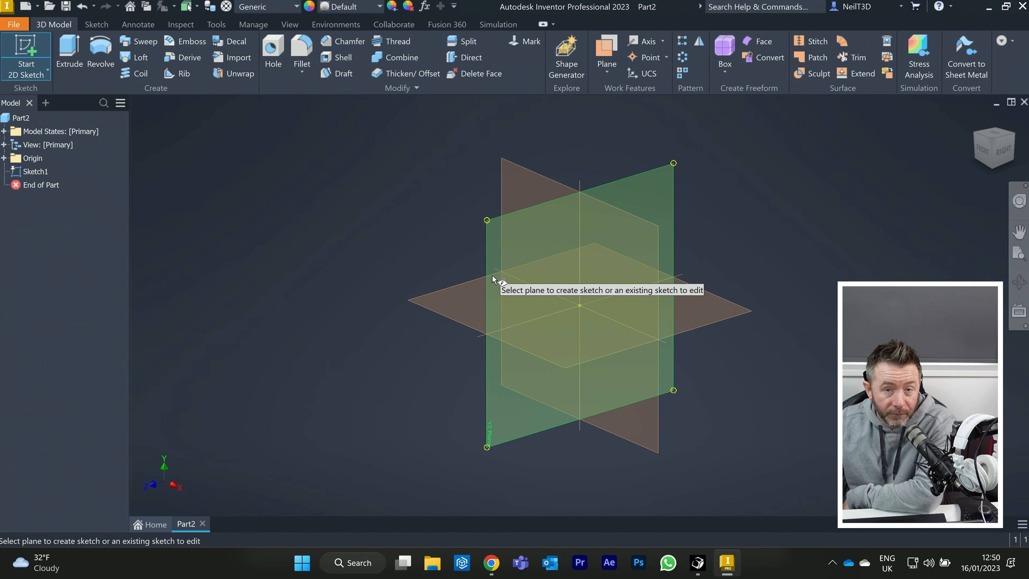
pyautogui.moveTo(510, 297)
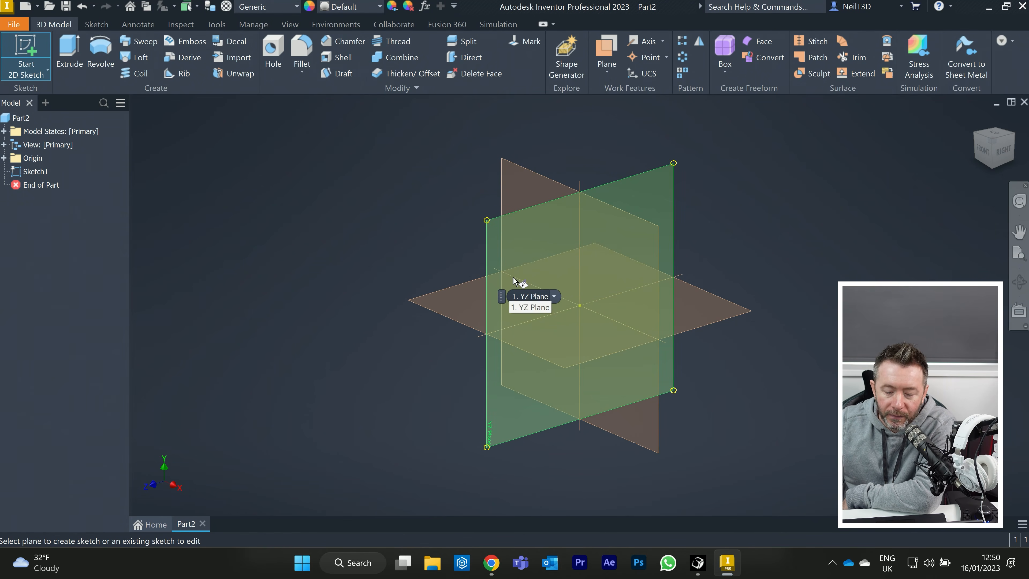
pyautogui.click(520, 285)
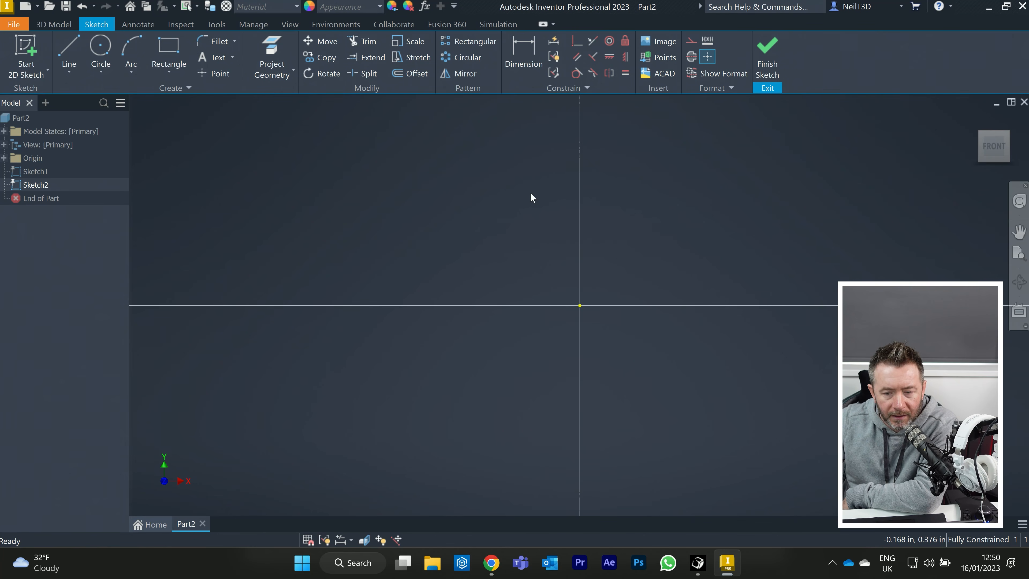
# Draw a center point circle with a diameter of 1 in at the origin and finish the sketch.
pyautogui.rightClick(462, 231)
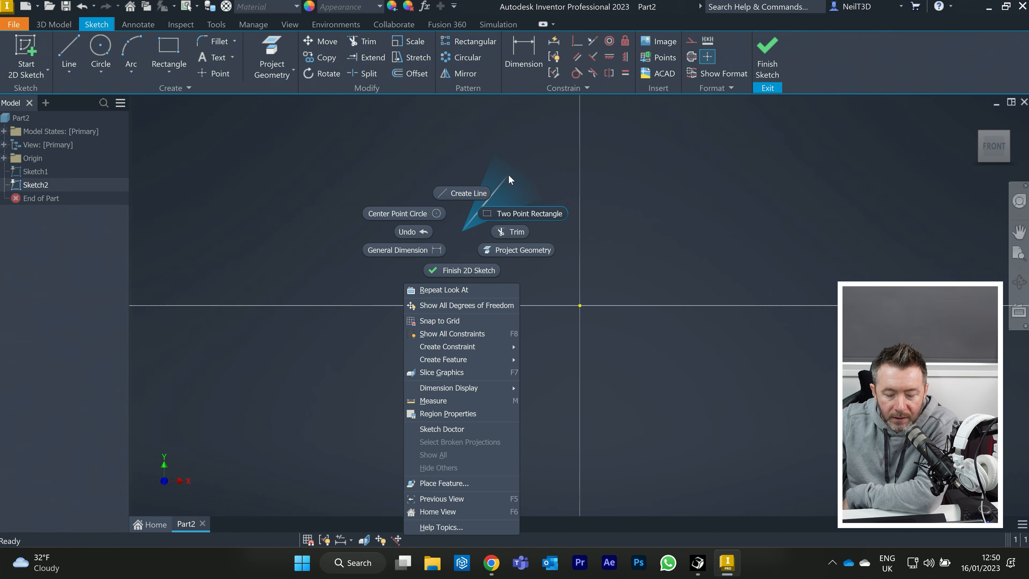
pyautogui.press('Escape')
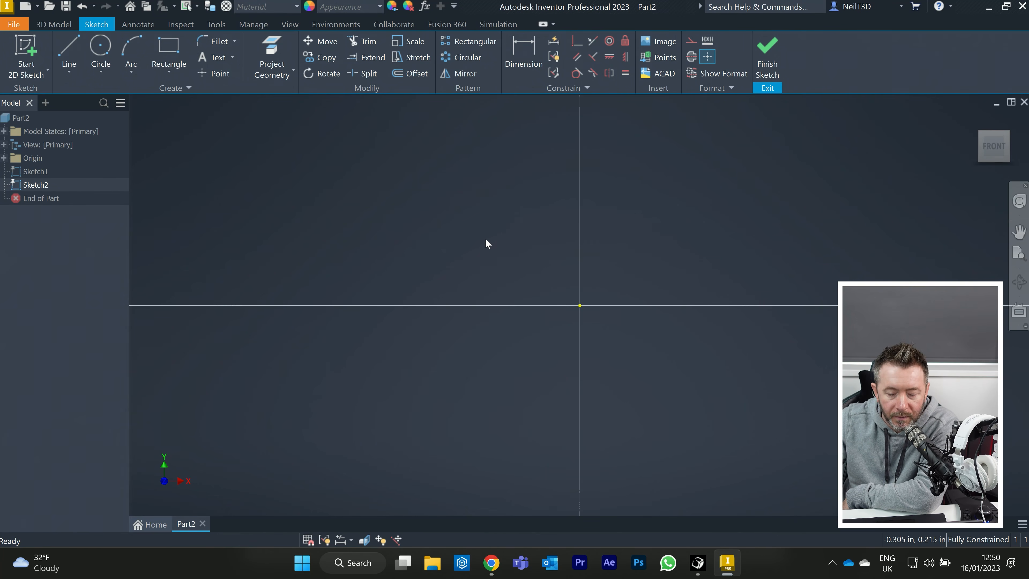
pyautogui.press('c')
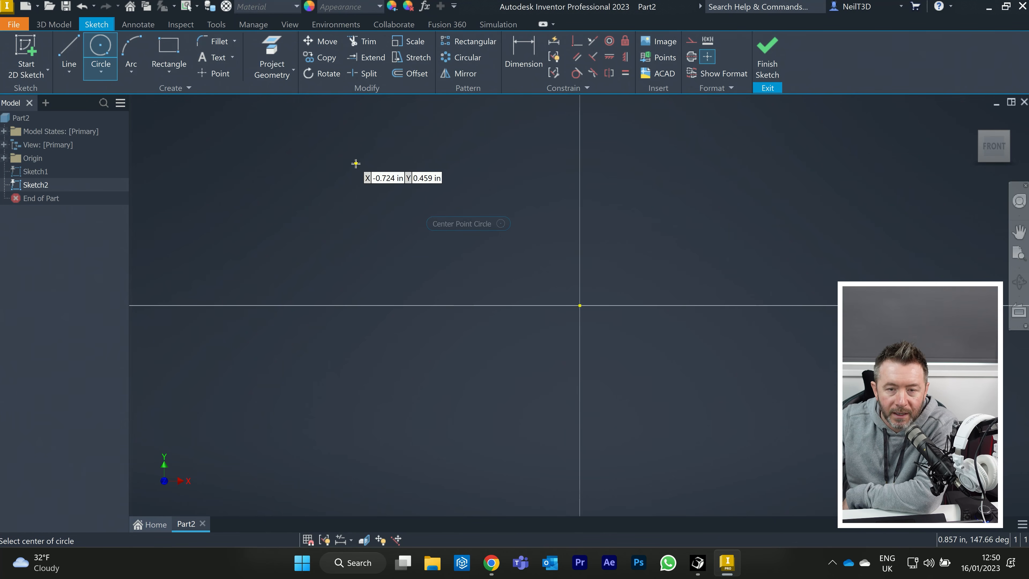
pyautogui.rightClick(441, 208)
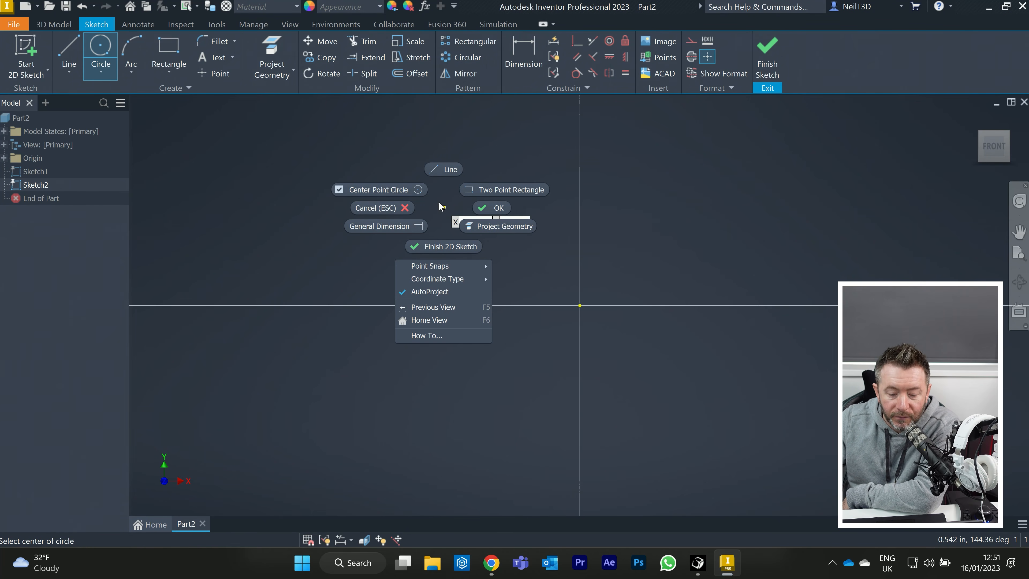
pyautogui.click(439, 206)
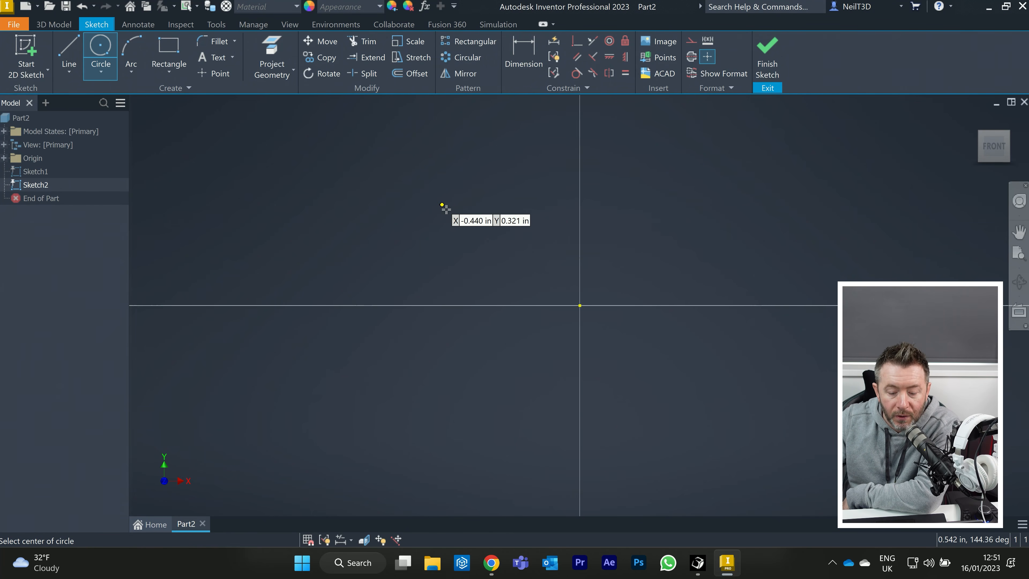
pyautogui.click(580, 305)
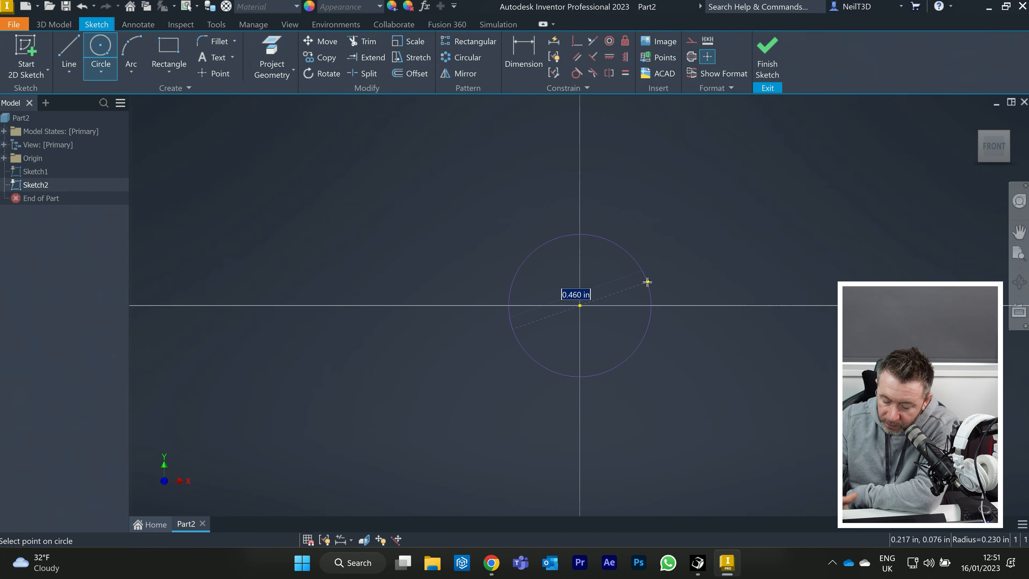
pyautogui.write('1')
pyautogui.press('Return')
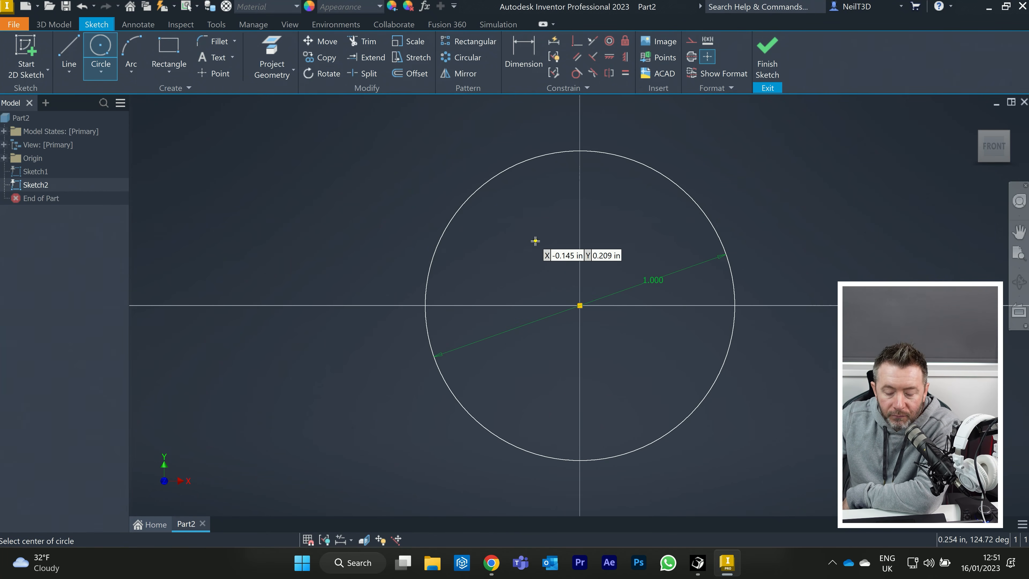
pyautogui.moveTo(535, 240); pyautogui.dragTo(748, 237, button='right')
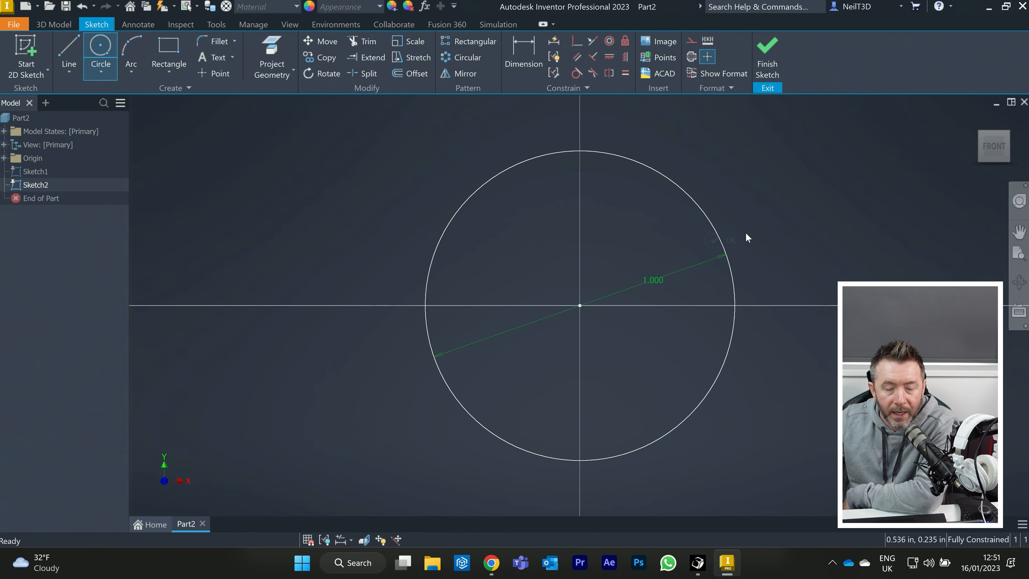
pyautogui.moveTo(546, 207); pyautogui.dragTo(546, 261, button='right')
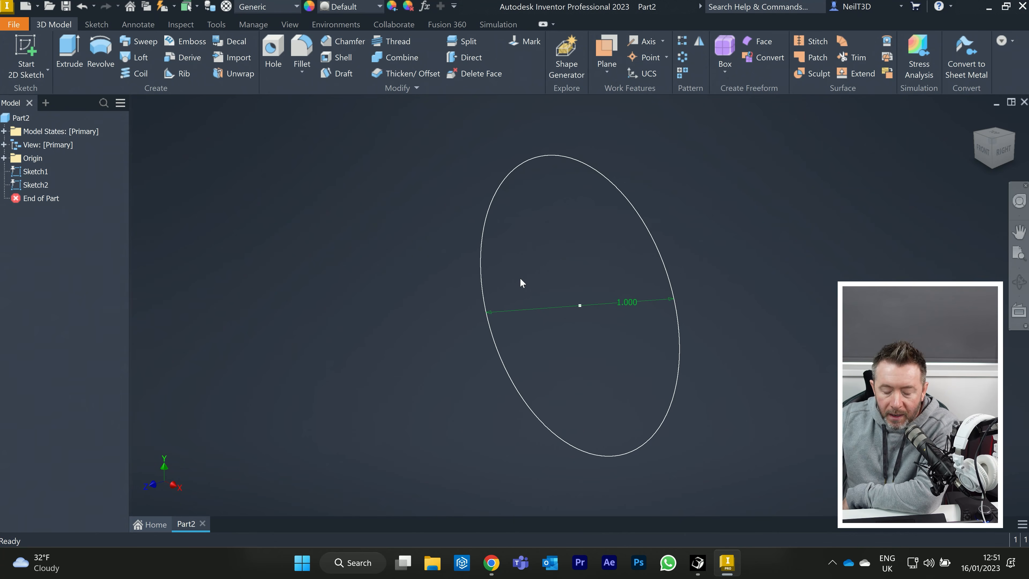
# Extrude the circle profile 1 in into a solid cylinder.
pyautogui.rightClick(452, 256)
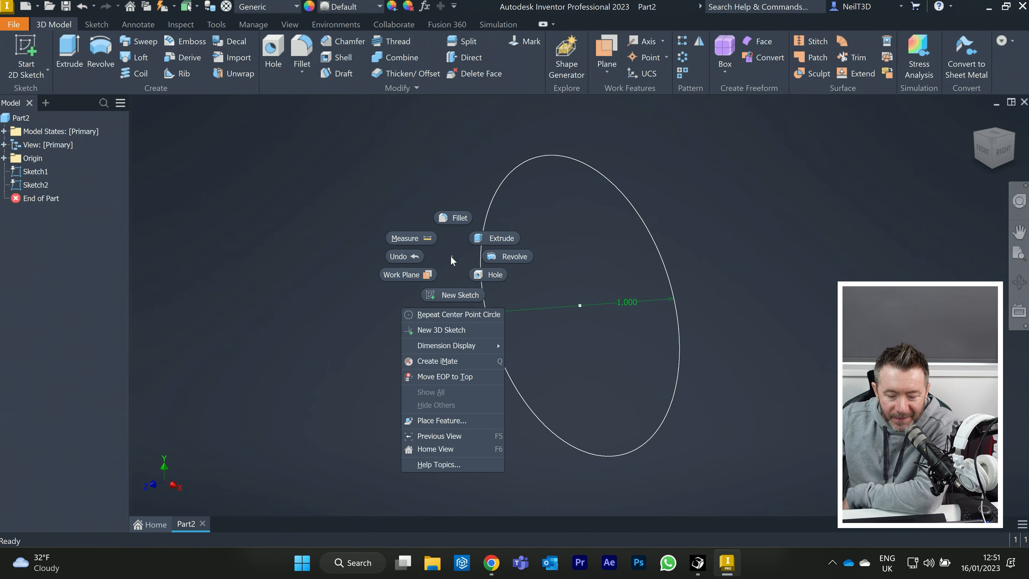
pyautogui.click(494, 238)
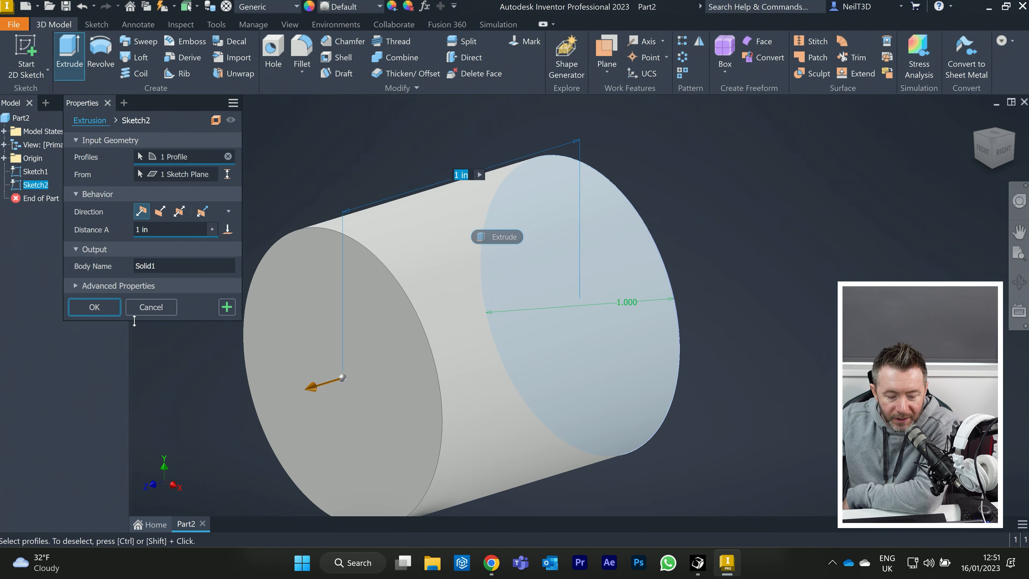
pyautogui.click(110, 307)
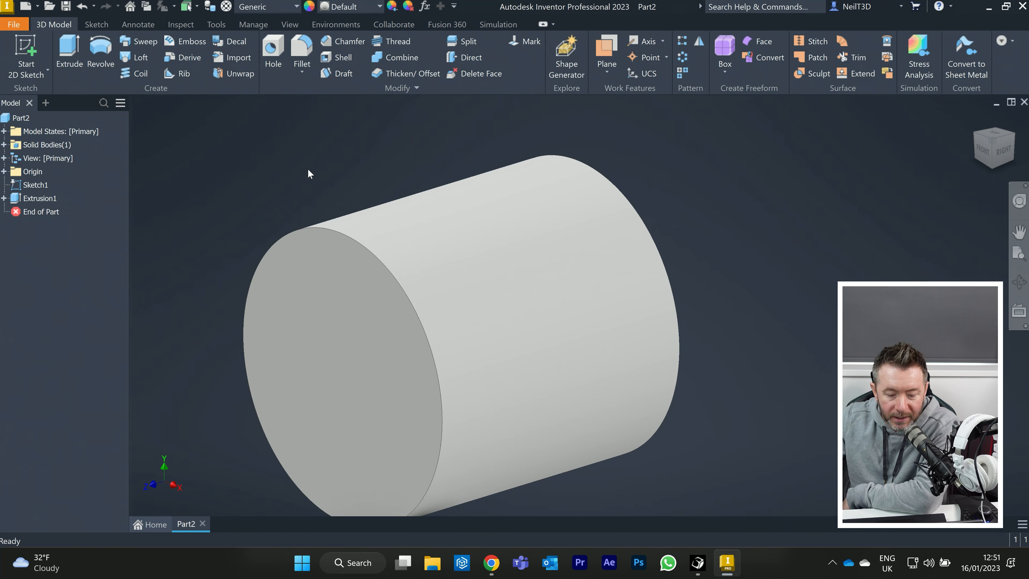
# Start a new 2D sketch on the cylinder's front end face with a zero offset.
pyautogui.moveTo(311, 198); pyautogui.dragTo(312, 235, button='right')
pyautogui.moveTo(316, 279); pyautogui.dragTo(331, 276)
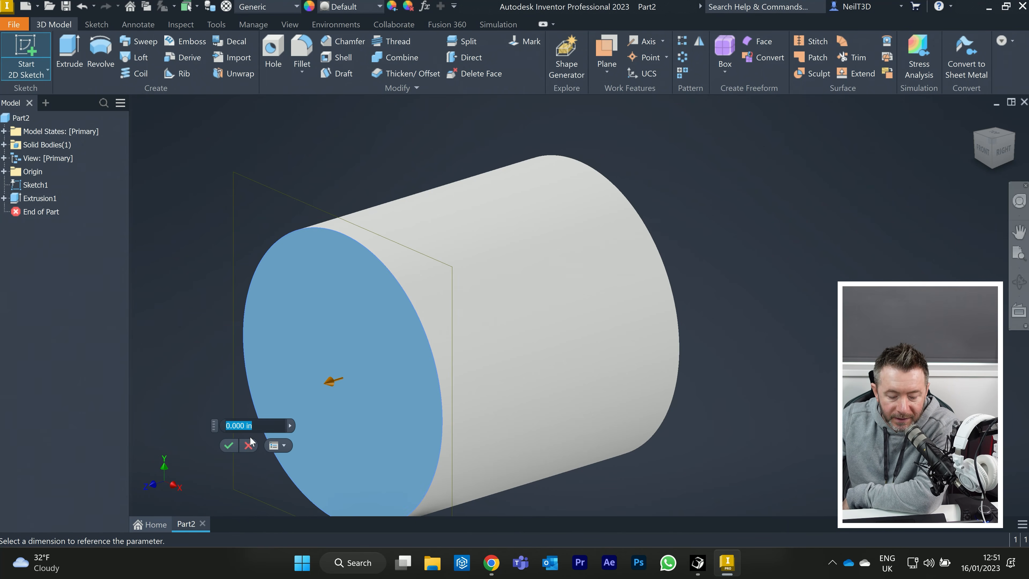
pyautogui.click(228, 445)
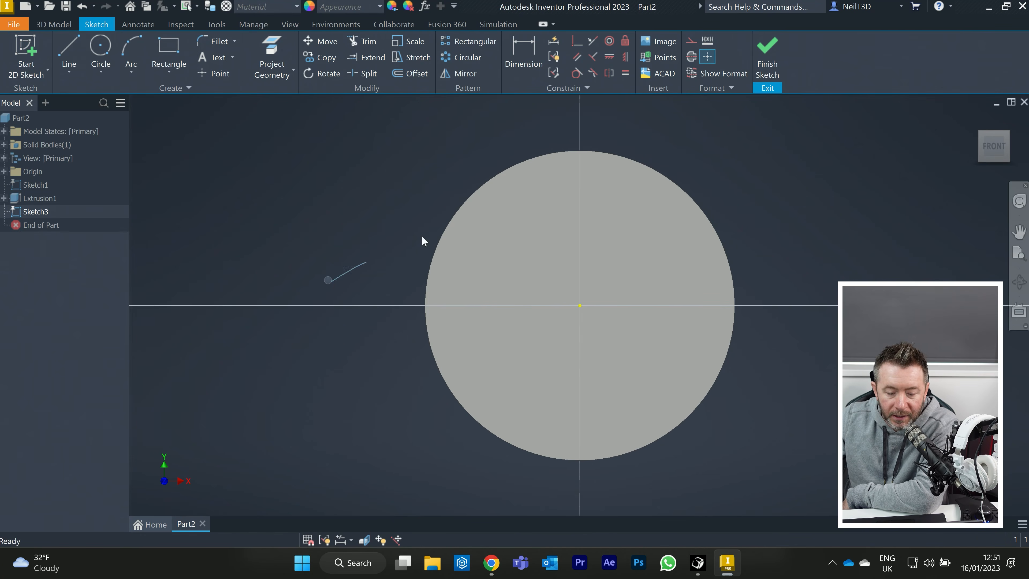
# Draw a small, roughly square two point rectangle around the center of the end face and finish the sketch.
pyautogui.moveTo(422, 235); pyautogui.dragTo(464, 215, button='right')
pyautogui.click(551, 265)
pyautogui.click(615, 329)
pyautogui.moveTo(477, 258); pyautogui.dragTo(482, 338, button='right')
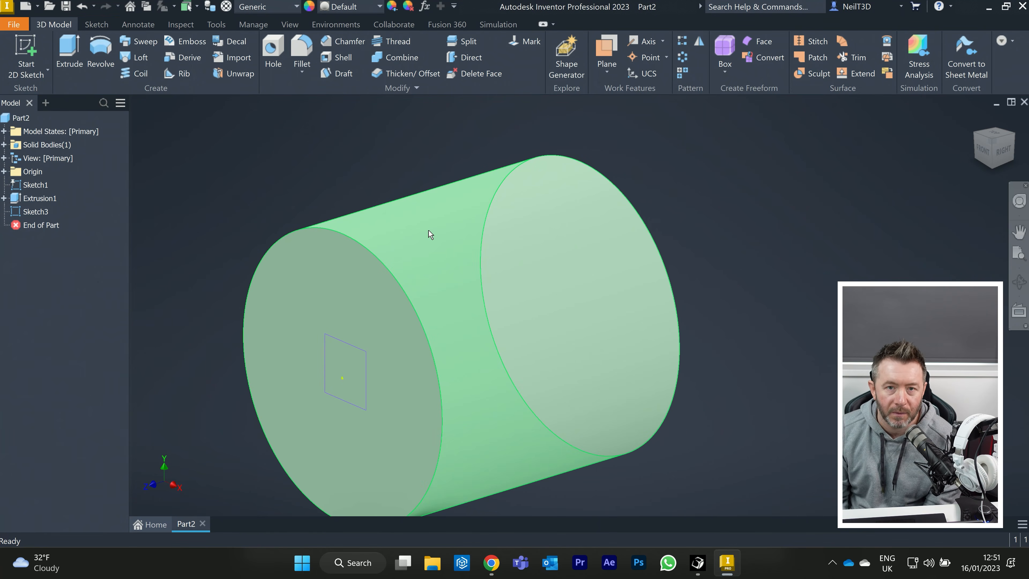
# Undo the rectangle and its sketch on the cylinder's front end face.
pyautogui.moveTo(447, 251)
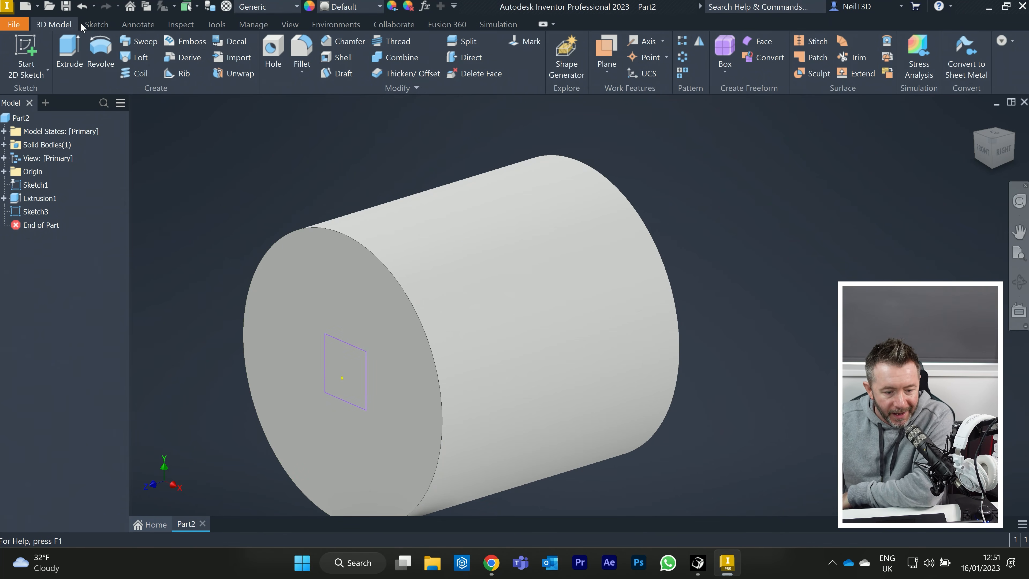
pyautogui.click(83, 9)
pyautogui.click(83, 9)
pyautogui.click(83, 9)
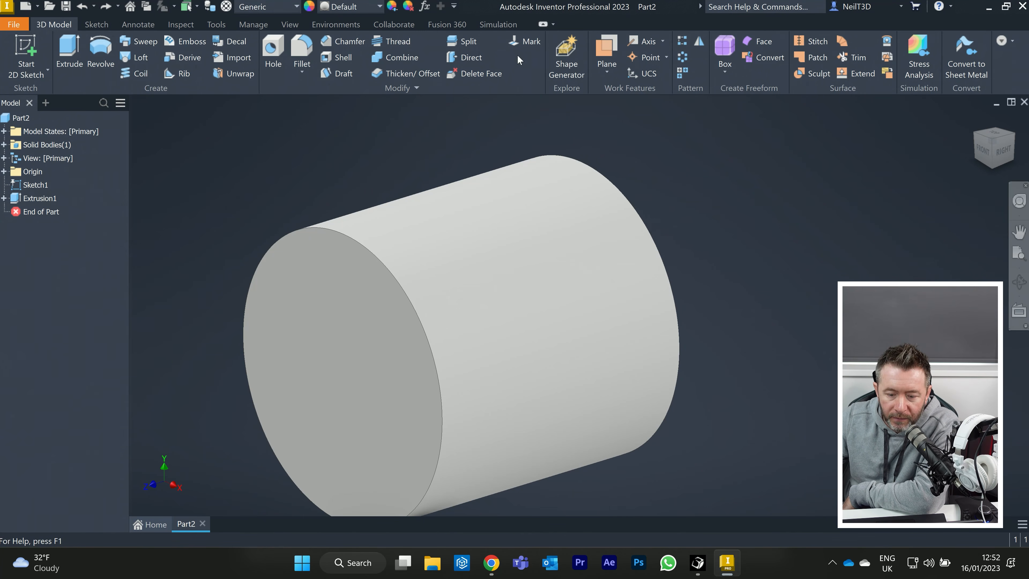
# Customize the marking menu for the 2D Sketch environment, replacing Two Point Rectangle with Two Point Center Rectangle.
pyautogui.rightClick(527, 77)
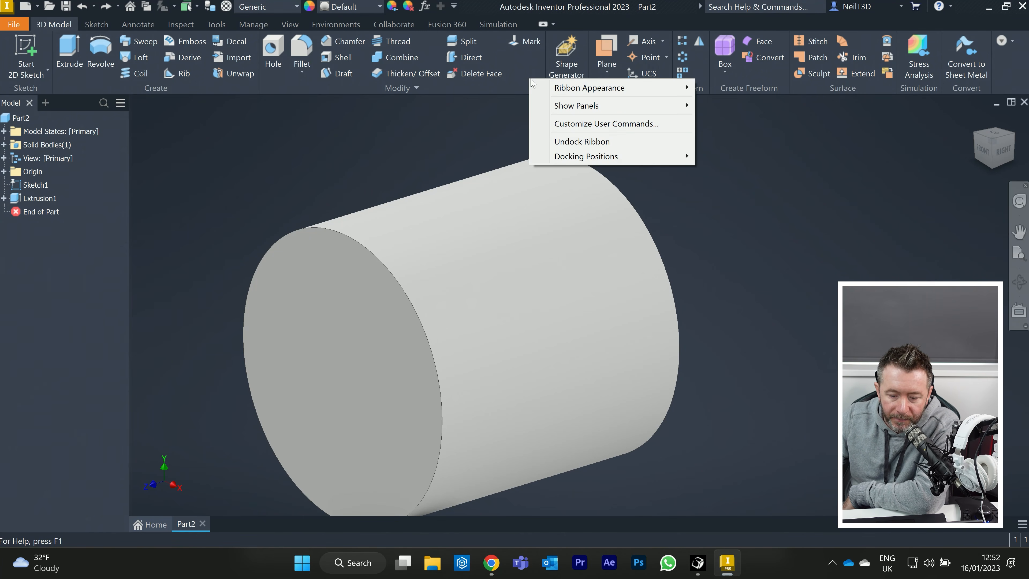
pyautogui.click(578, 124)
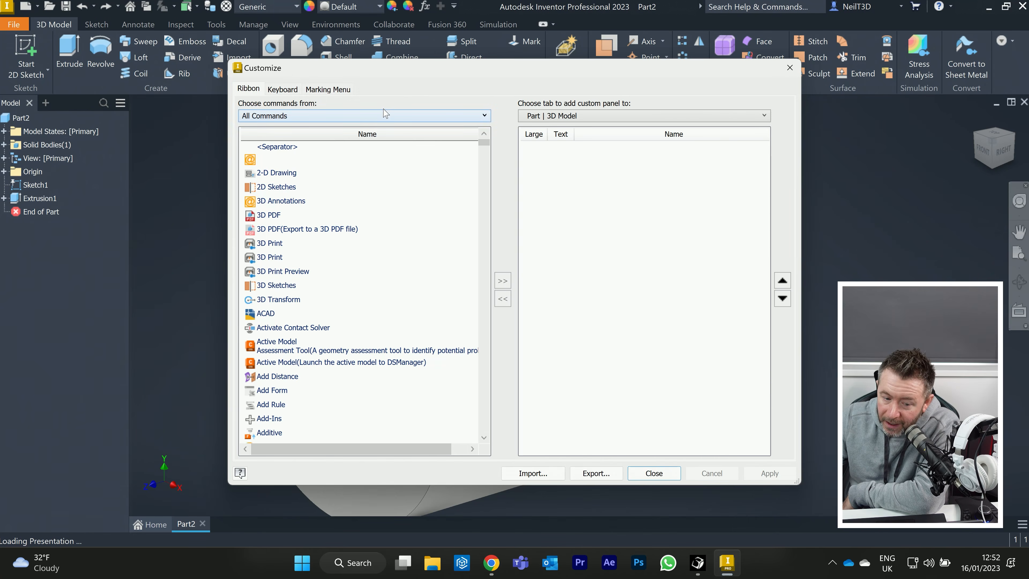
pyautogui.click(327, 90)
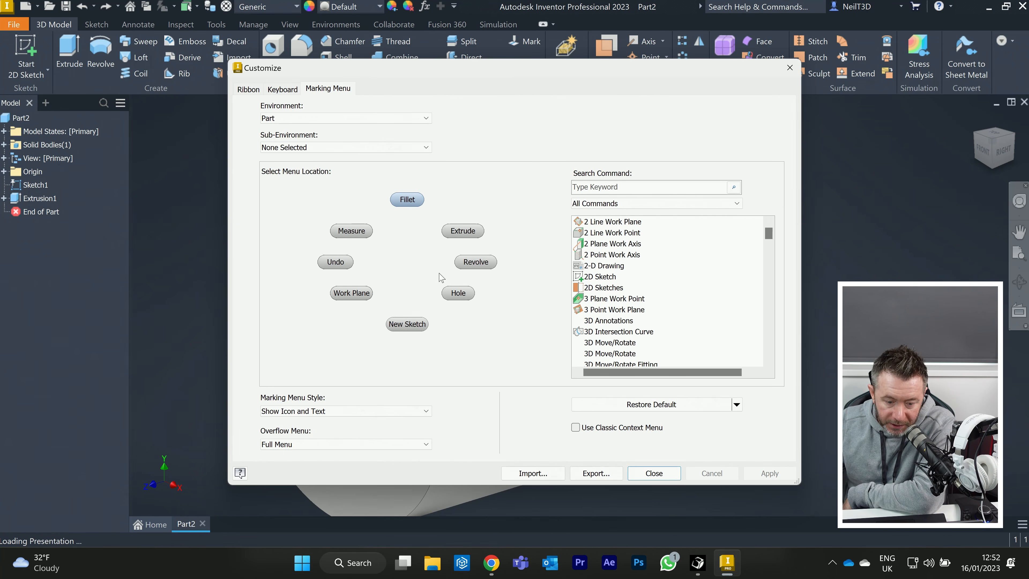
pyautogui.click(327, 119)
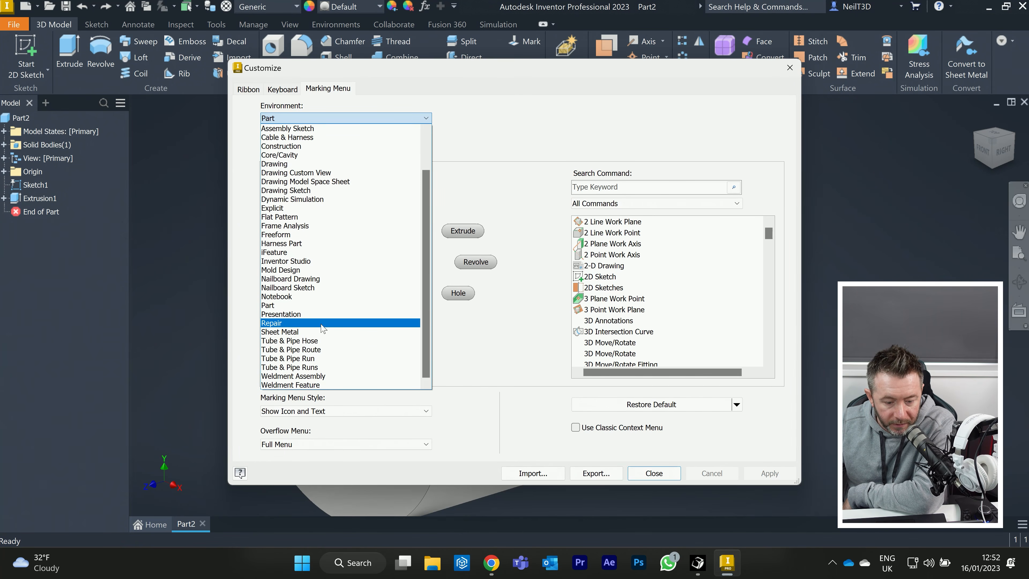
pyautogui.scroll(2, 320, 324)
pyautogui.click(302, 129)
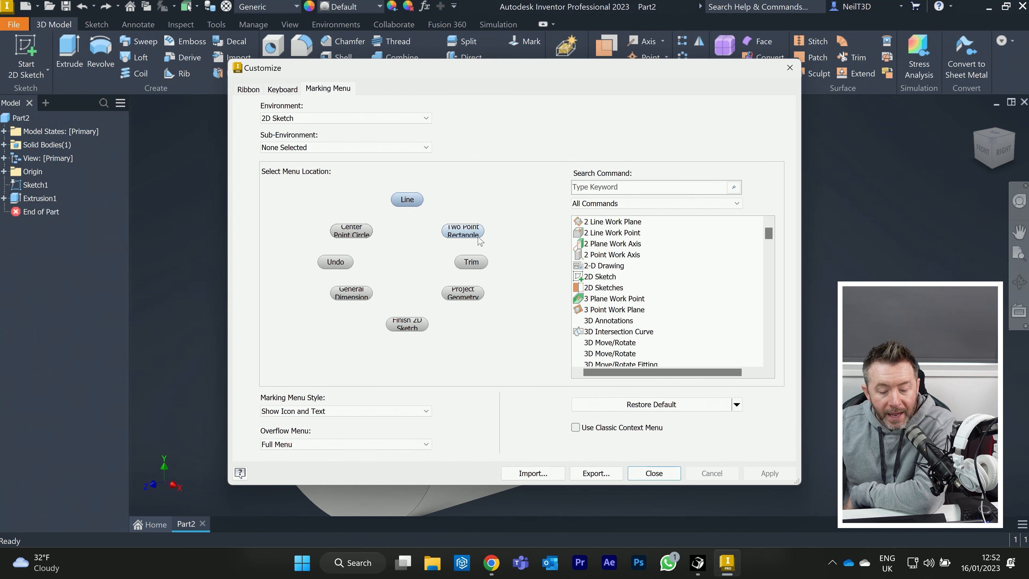
pyautogui.click(463, 231)
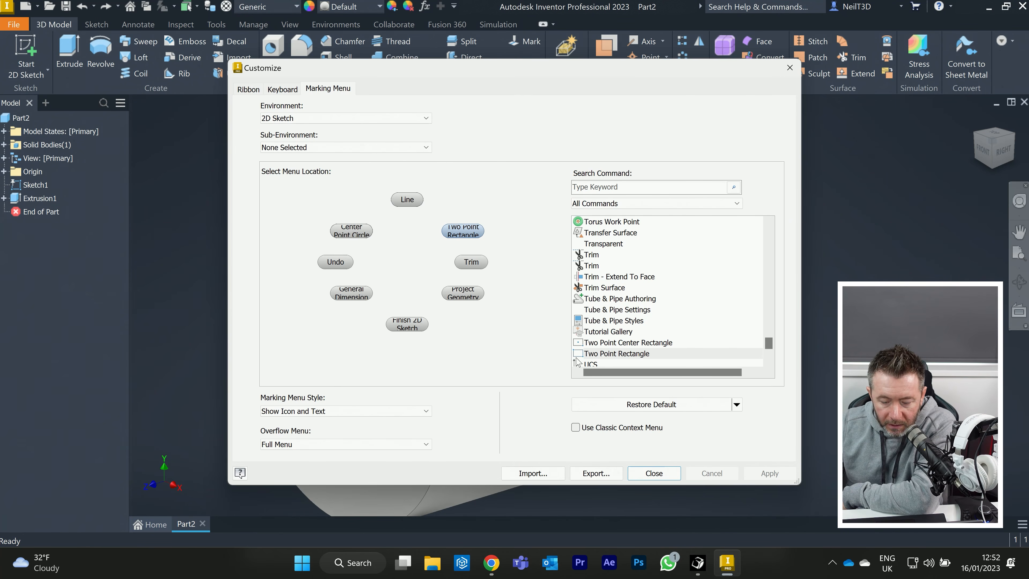
pyautogui.click(592, 343)
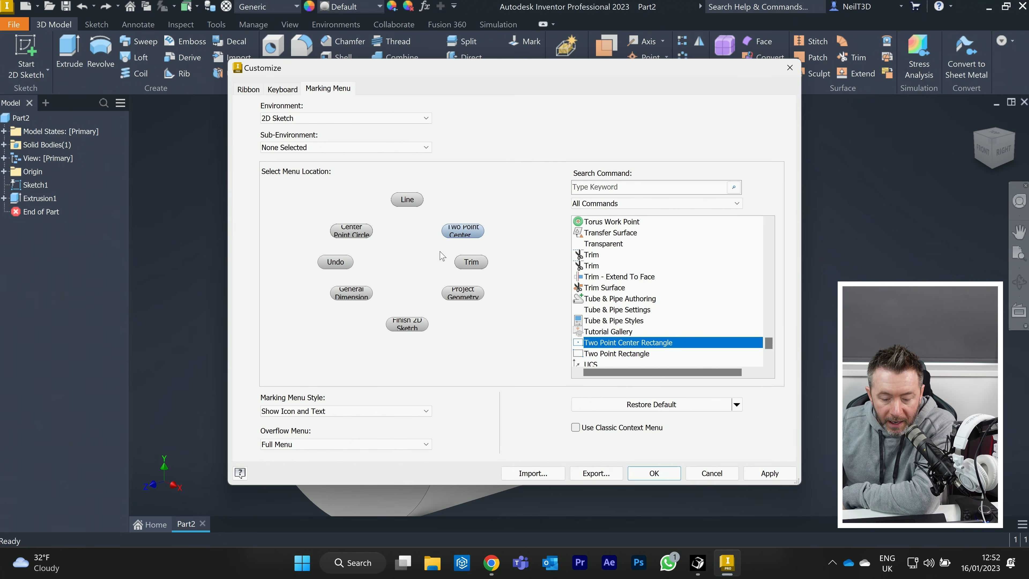
# Replace Trim with the sketch Offset command in the 2D Sketch marking menu and apply the customization.
pyautogui.click(477, 263)
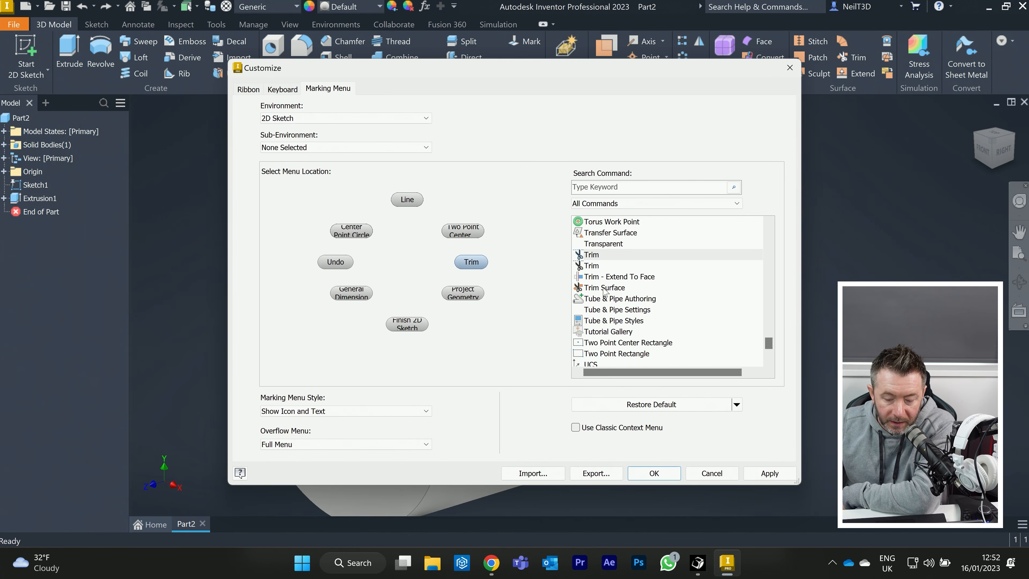
pyautogui.moveTo(768, 343); pyautogui.dragTo(767, 307)
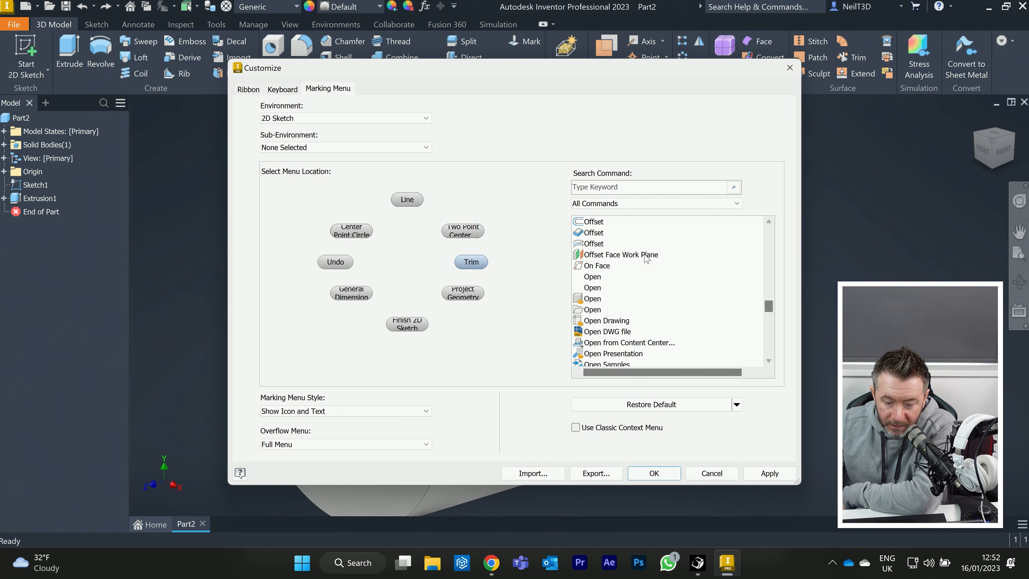
pyautogui.click(593, 223)
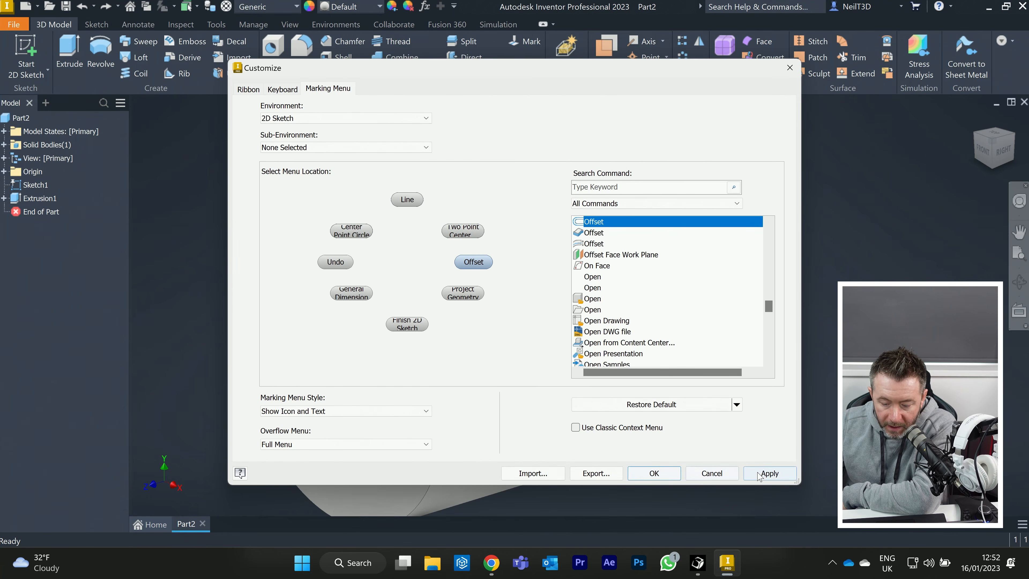
pyautogui.click(769, 472)
pyautogui.click(653, 473)
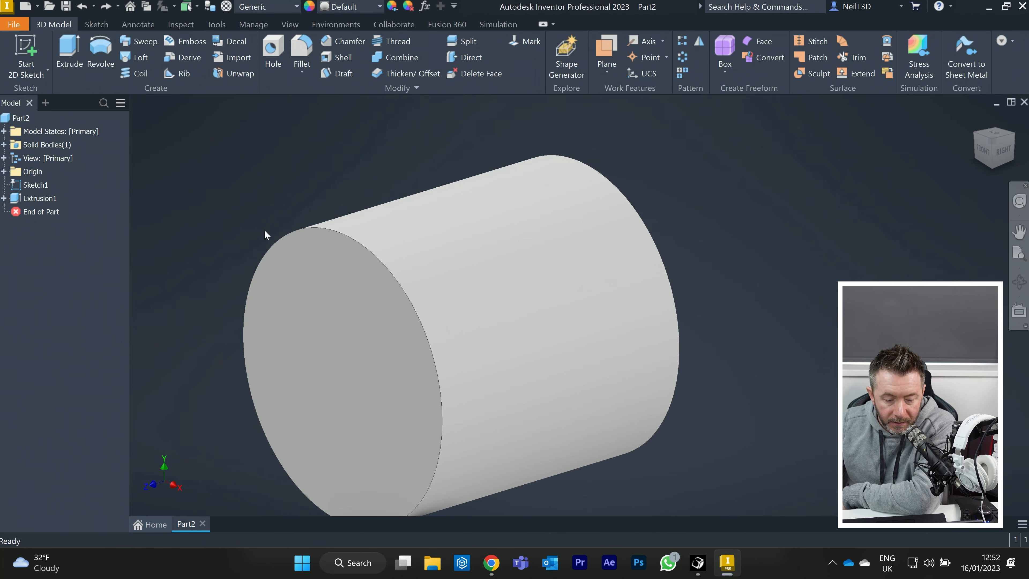
# Start a new 2D sketch on the cylinder's front end face with a 0 in offset.
pyautogui.press('s')
pyautogui.click(321, 310)
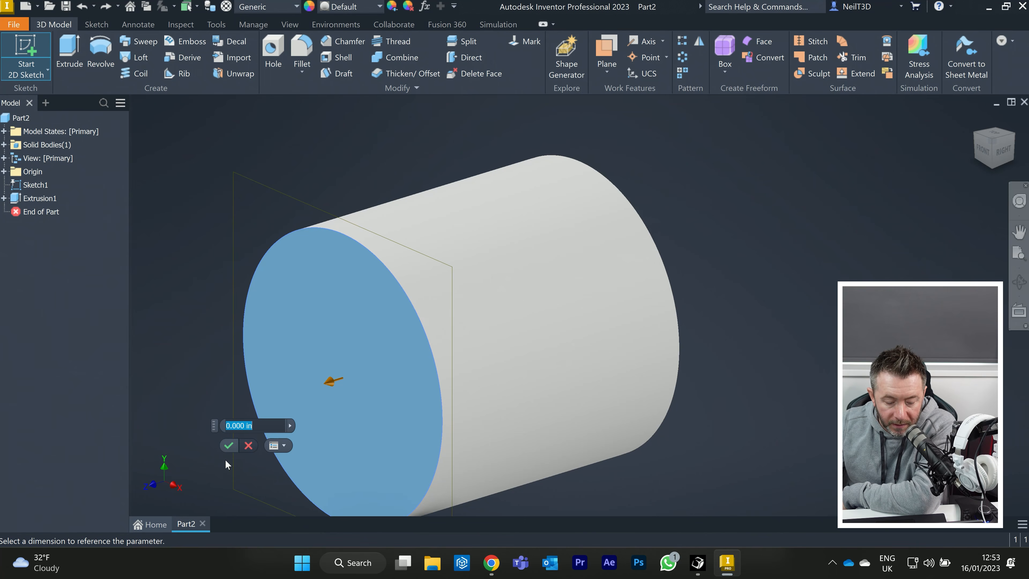
pyautogui.click(229, 446)
# Draw a two point center rectangle 1 in wide and 41 in high at the origin and finish the sketch.
pyautogui.rightClick(365, 348)
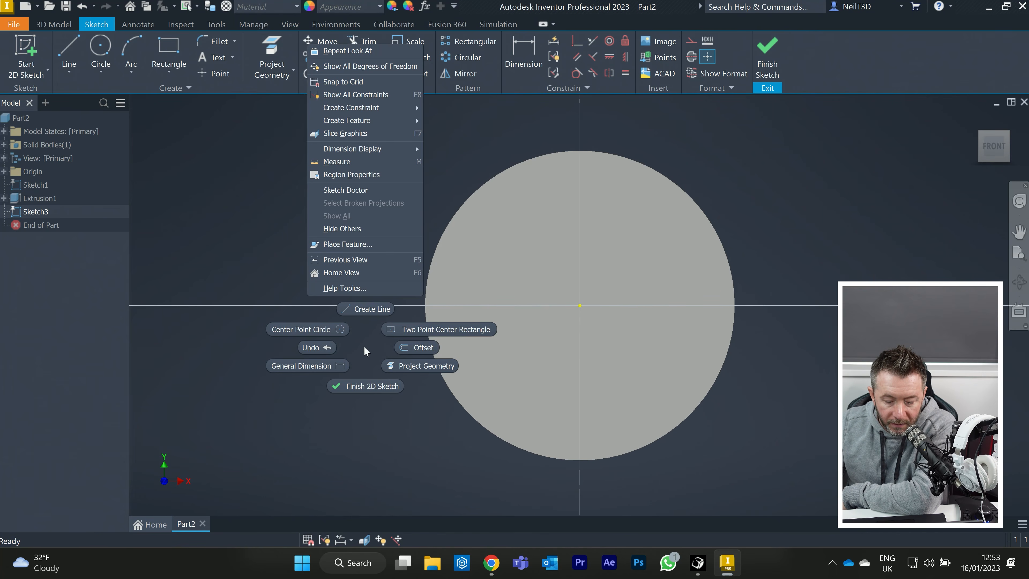
pyautogui.click(404, 331)
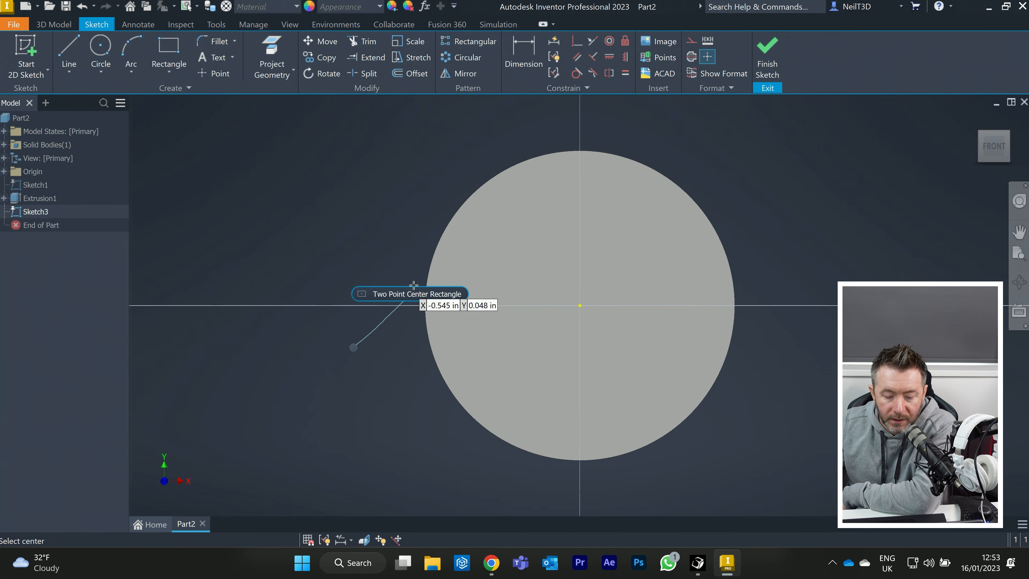
pyautogui.click(580, 304)
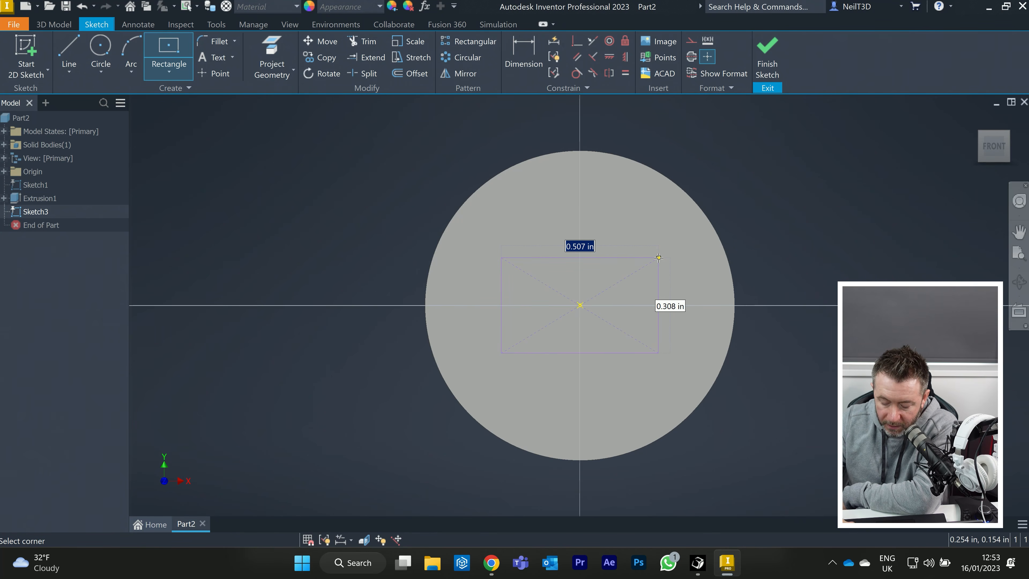
pyautogui.write('1')
pyautogui.press('Tab')
pyautogui.write('41')
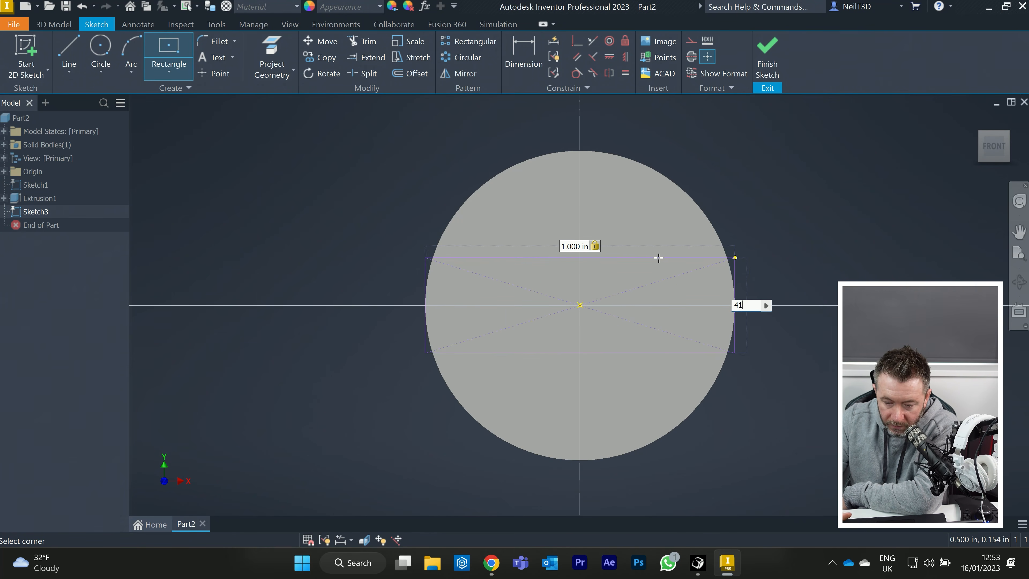
pyautogui.press('Return')
pyautogui.scroll(5, 621, 275)
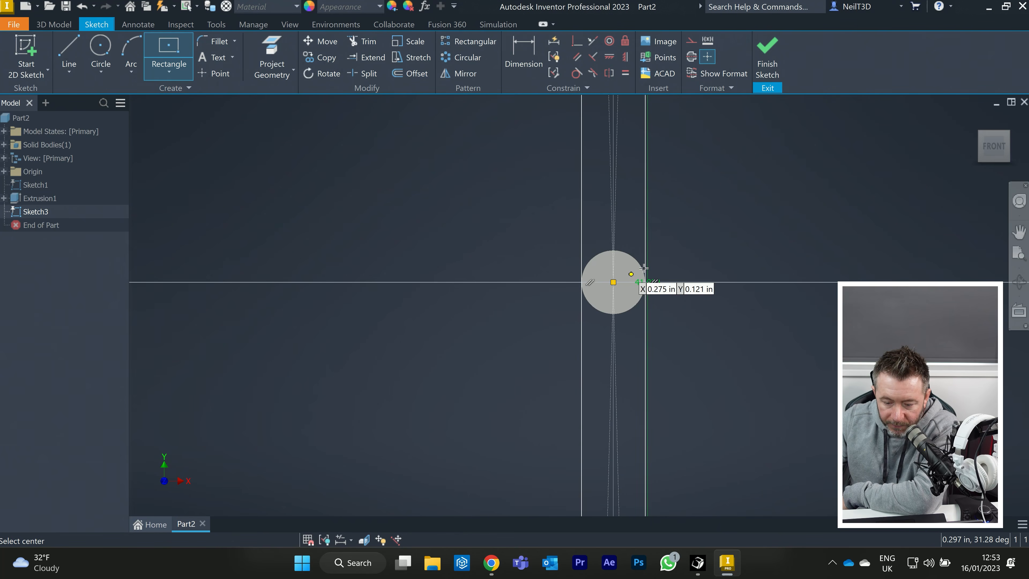
pyautogui.rightClick(708, 207)
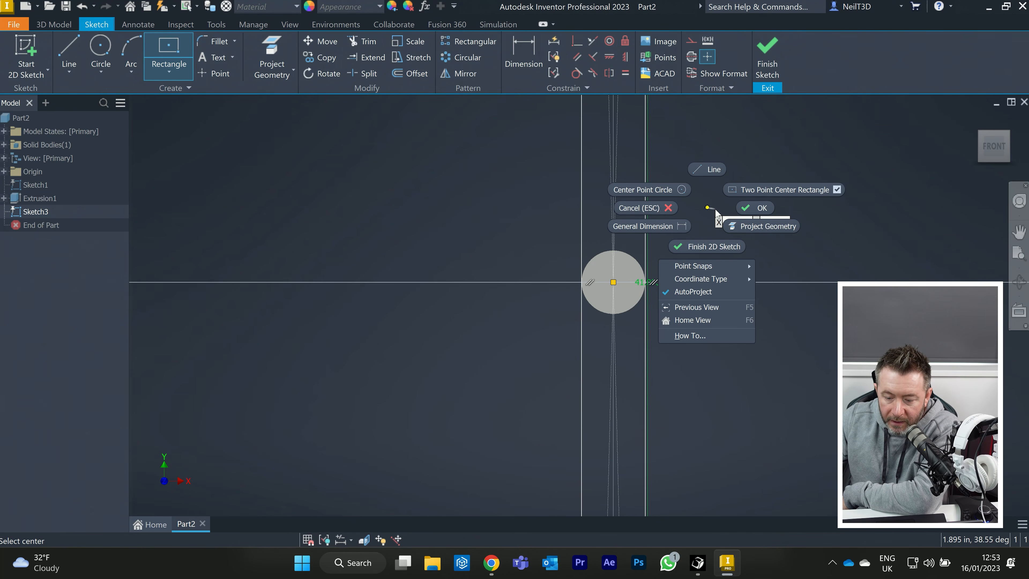
pyautogui.click(673, 208)
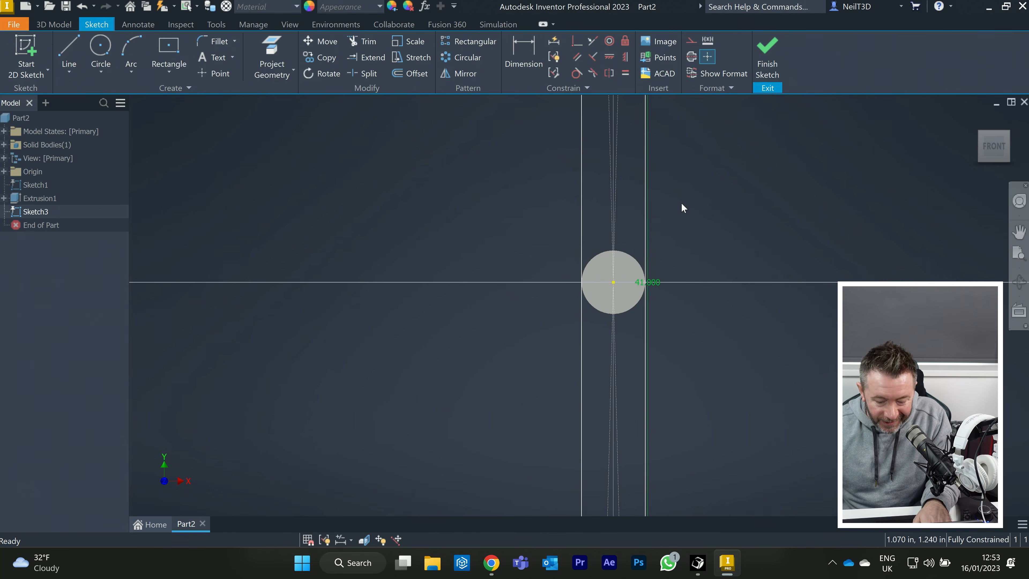
pyautogui.scroll(-8, 660, 203)
pyautogui.click(767, 57)
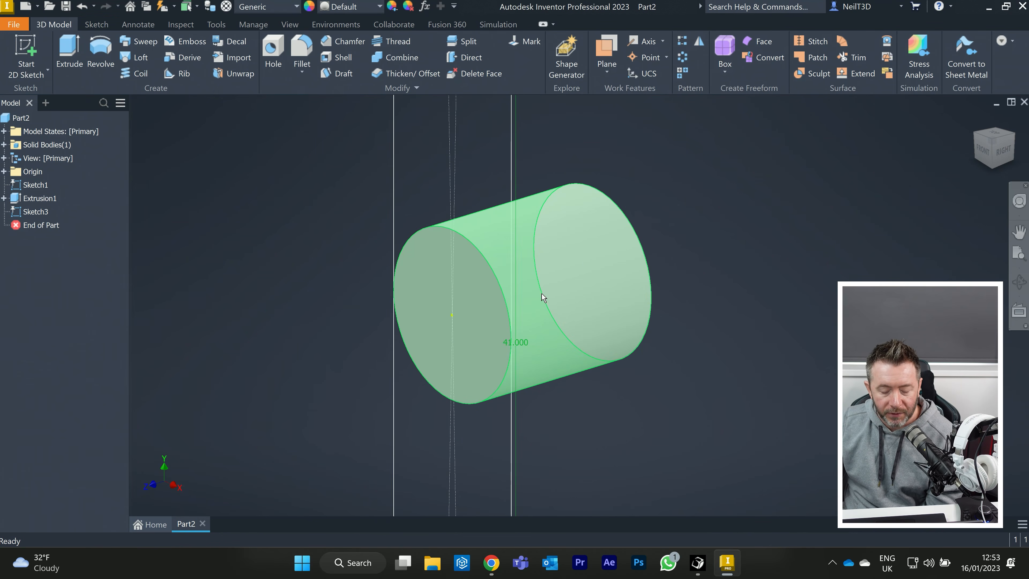
pyautogui.rightClick(337, 249)
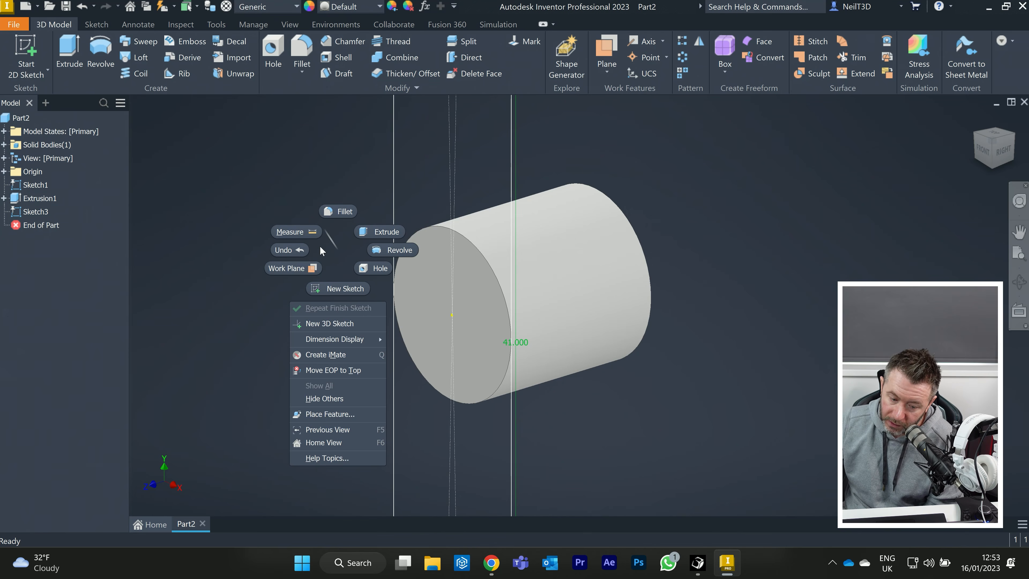
pyautogui.click(329, 252)
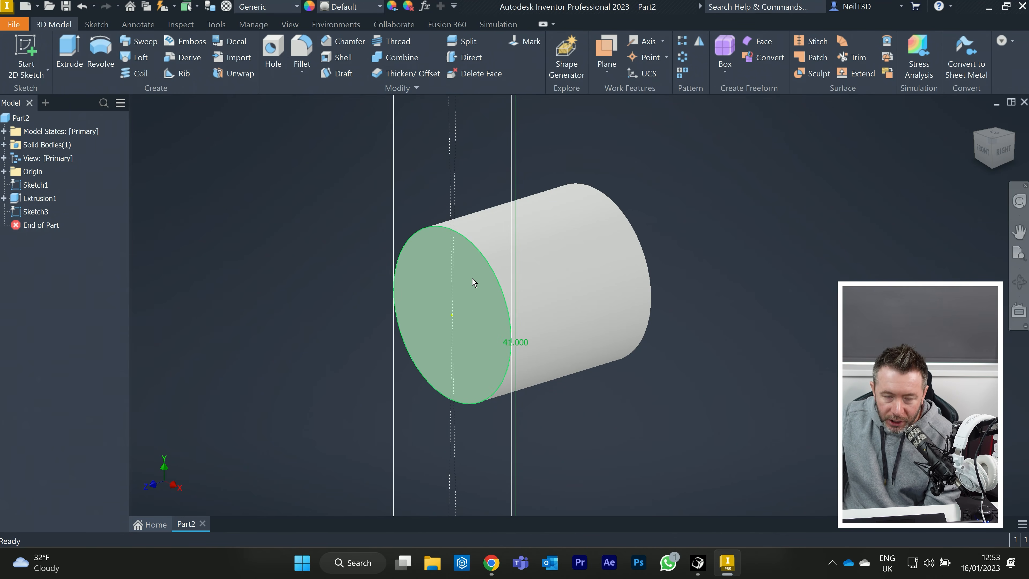
# Create another sketch on the cylinder's front end face, activate Two Point Center Rectangle, and finish the sketch without drawing anything.
pyautogui.press('s')
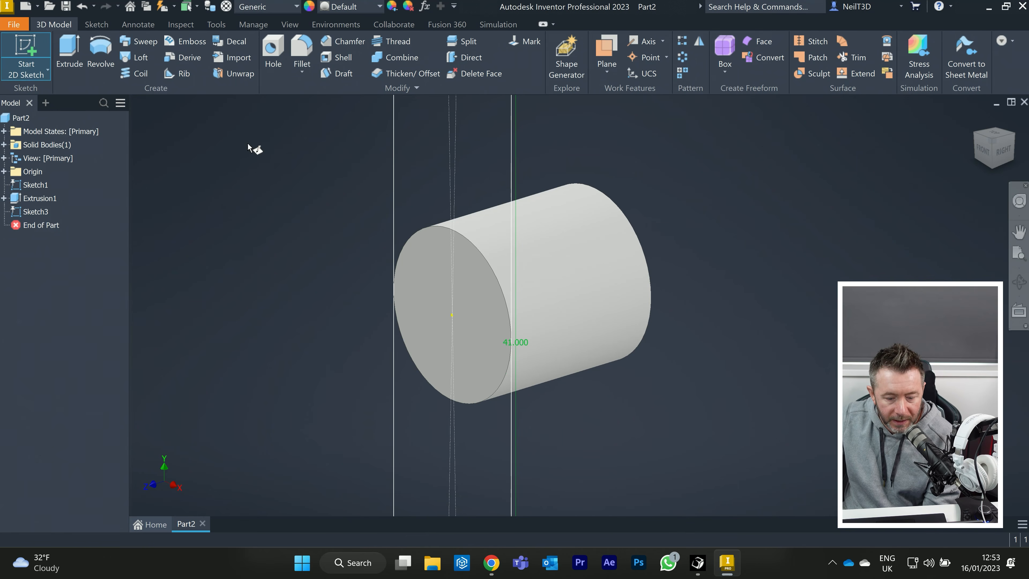
pyautogui.click(500, 301)
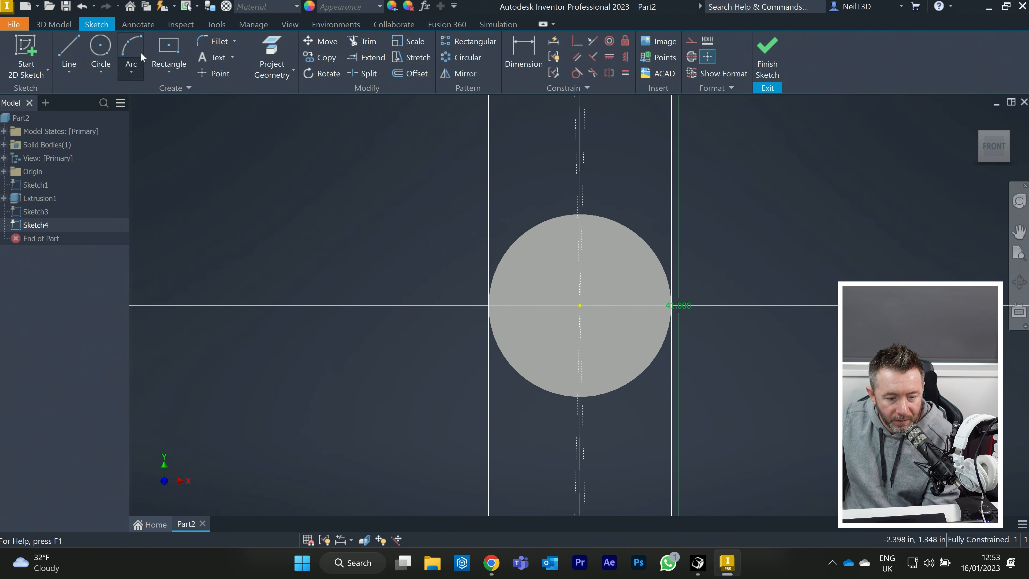
pyautogui.click(101, 73)
pyautogui.click(101, 72)
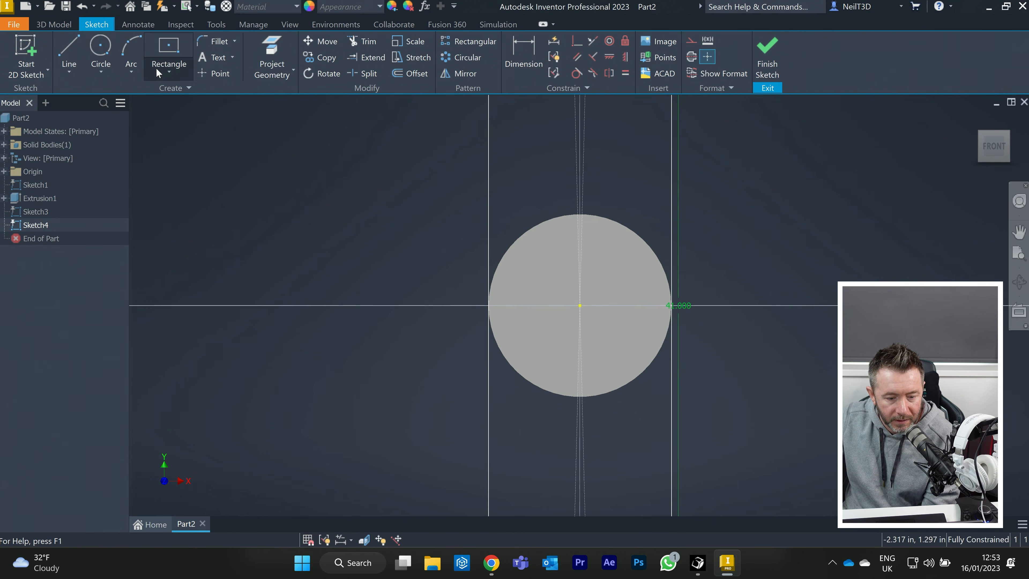
pyautogui.click(169, 72)
pyautogui.click(192, 154)
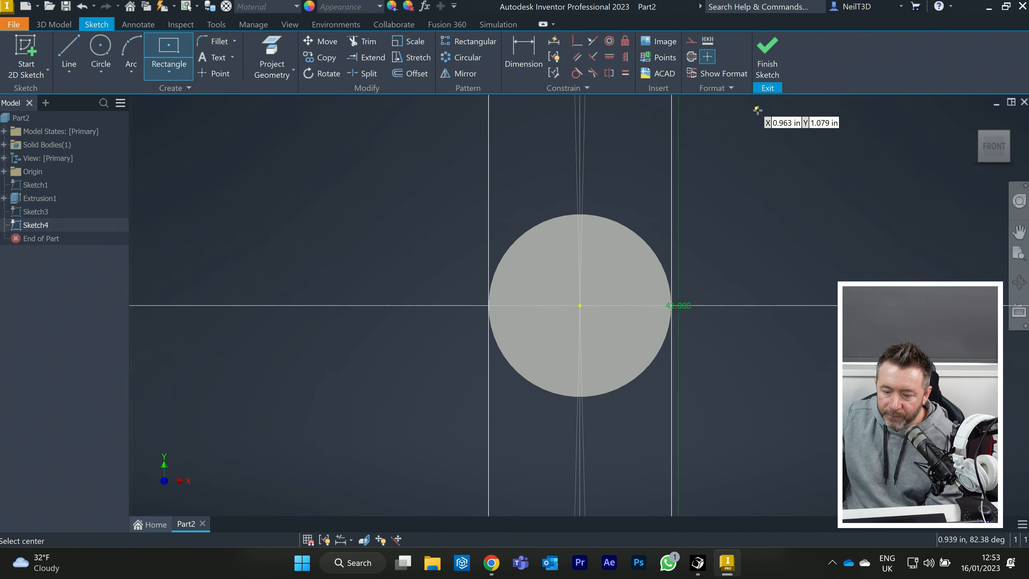
pyautogui.click(764, 76)
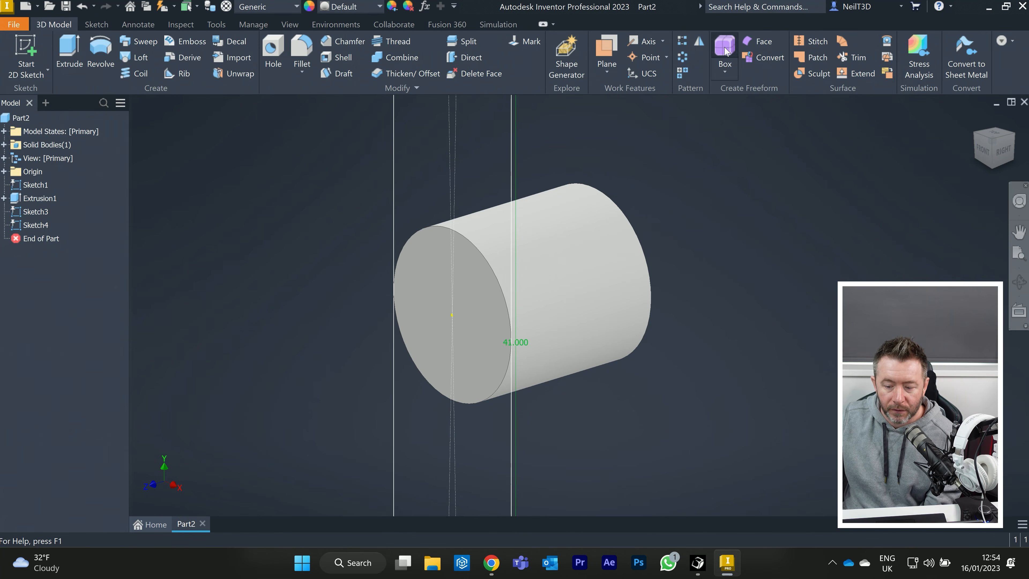
pyautogui.scroll(3, 562, 268)
pyautogui.moveTo(562, 267); pyautogui.dragTo(640, 243, button='middle')
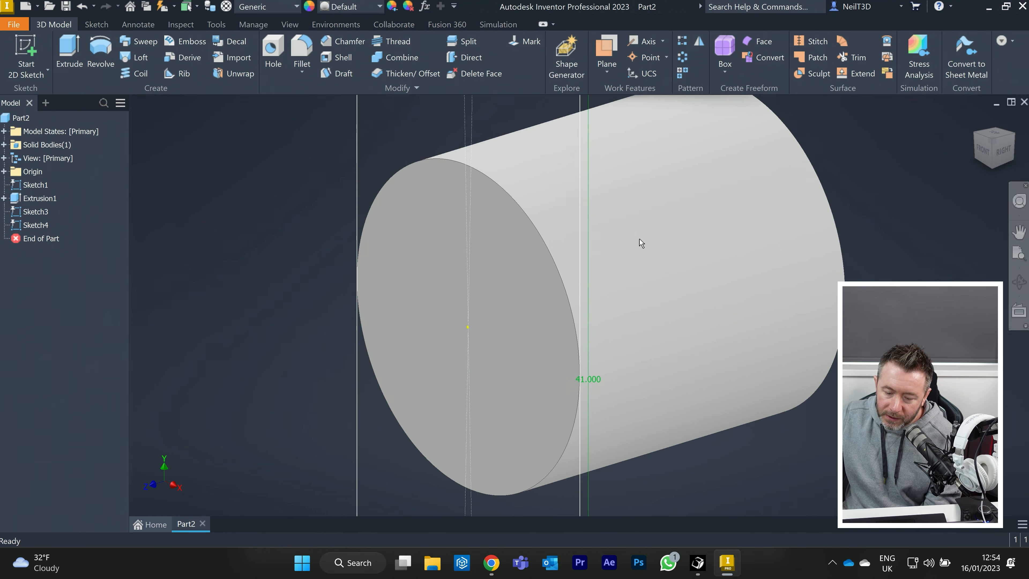
pyautogui.rightClick(321, 230)
pyautogui.click(314, 236)
pyautogui.moveTo(314, 236); pyautogui.dragTo(339, 208, button='right')
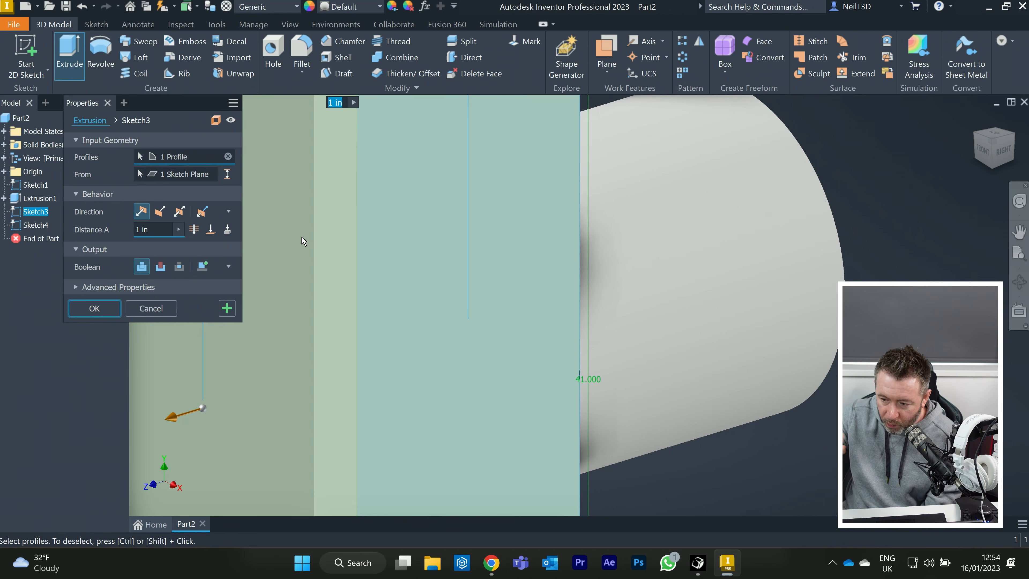
pyautogui.press('Escape')
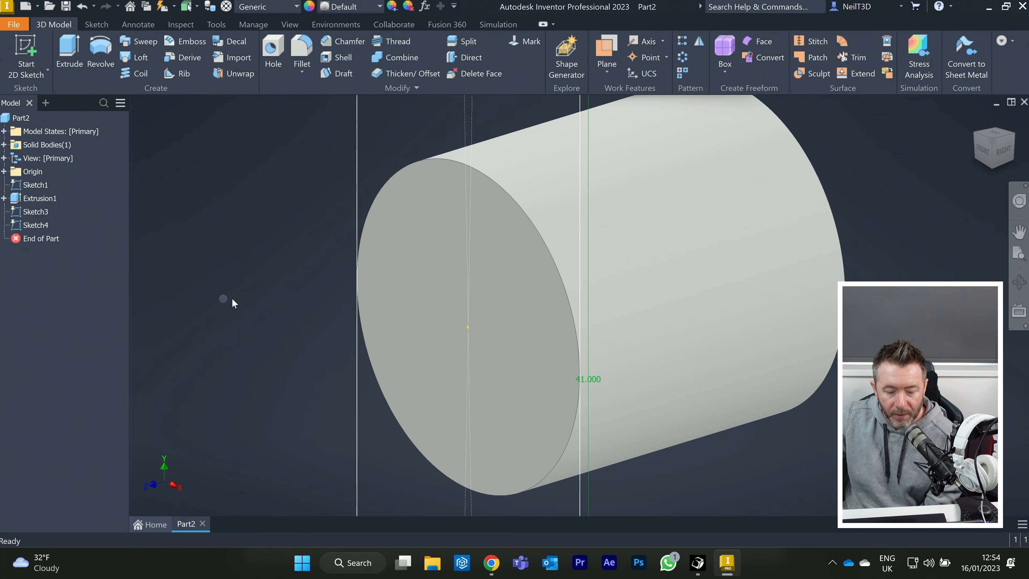
pyautogui.moveTo(232, 298); pyautogui.dragTo(301, 236, button='right')
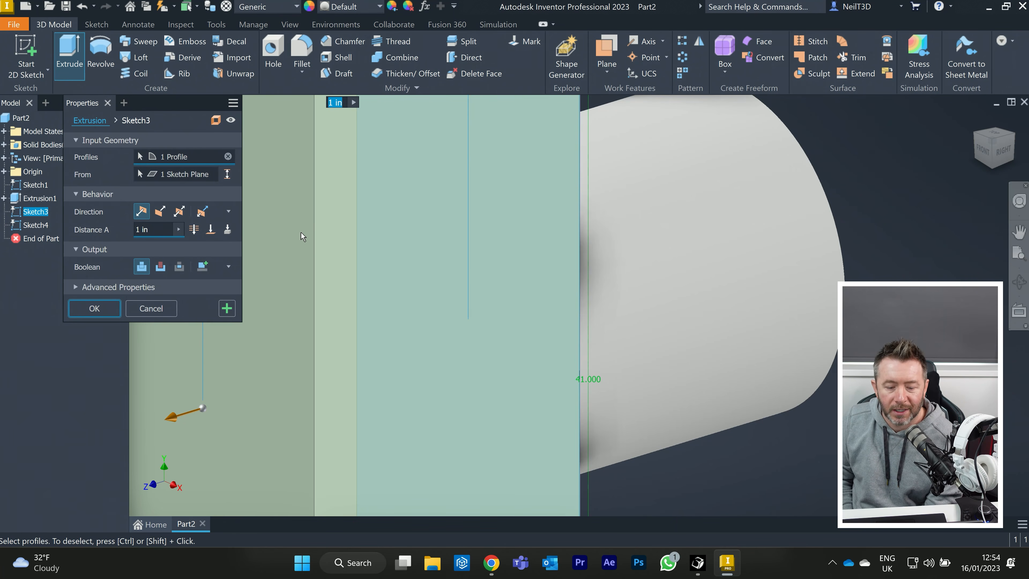
pyautogui.press('Escape')
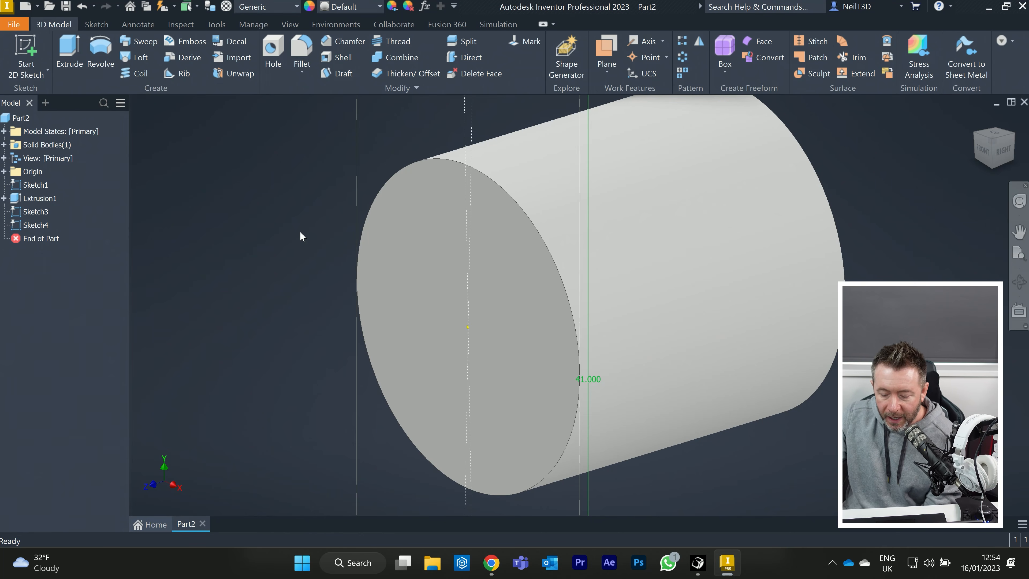